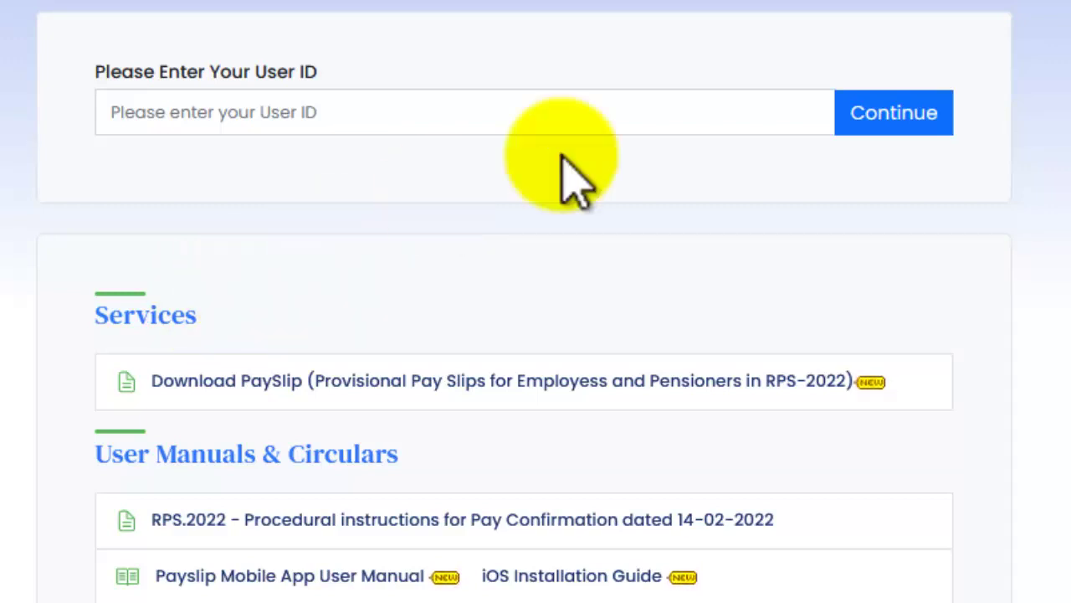
# Step: Begin at the User ID field of the login form and locate the Pay Bill Submission services on the home page
pyautogui.click(678, 109)
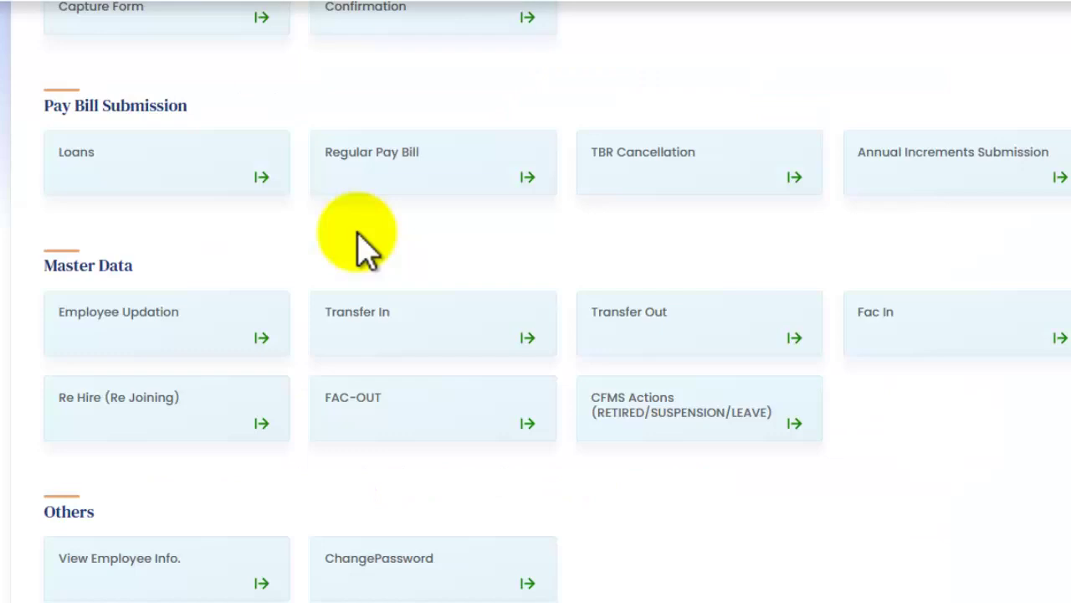
pyautogui.scroll(2, 132, 239)
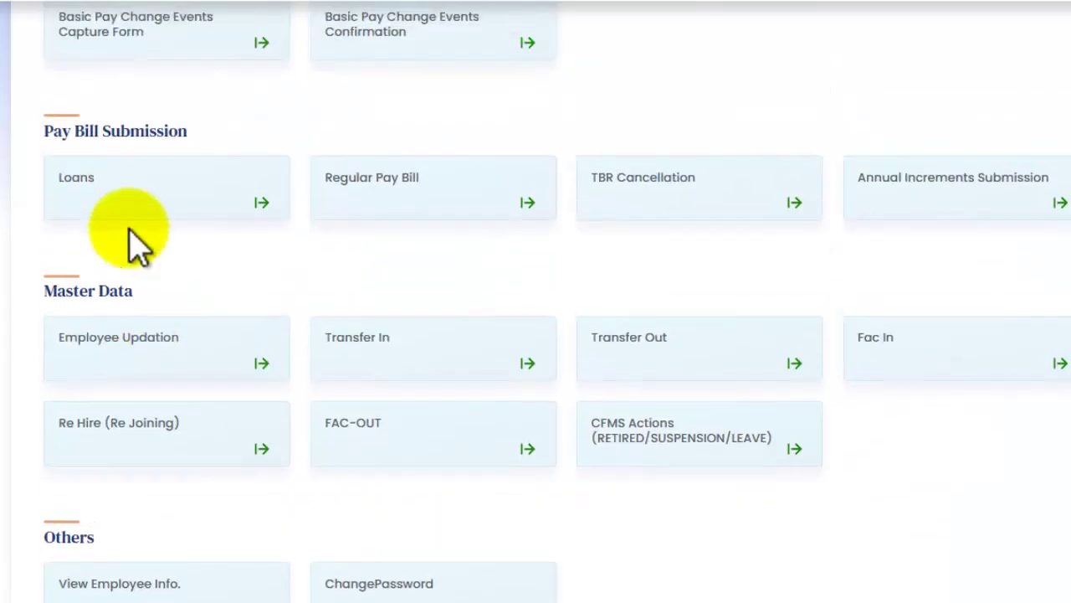
pyautogui.moveTo(41, 215); pyautogui.dragTo(220, 215)
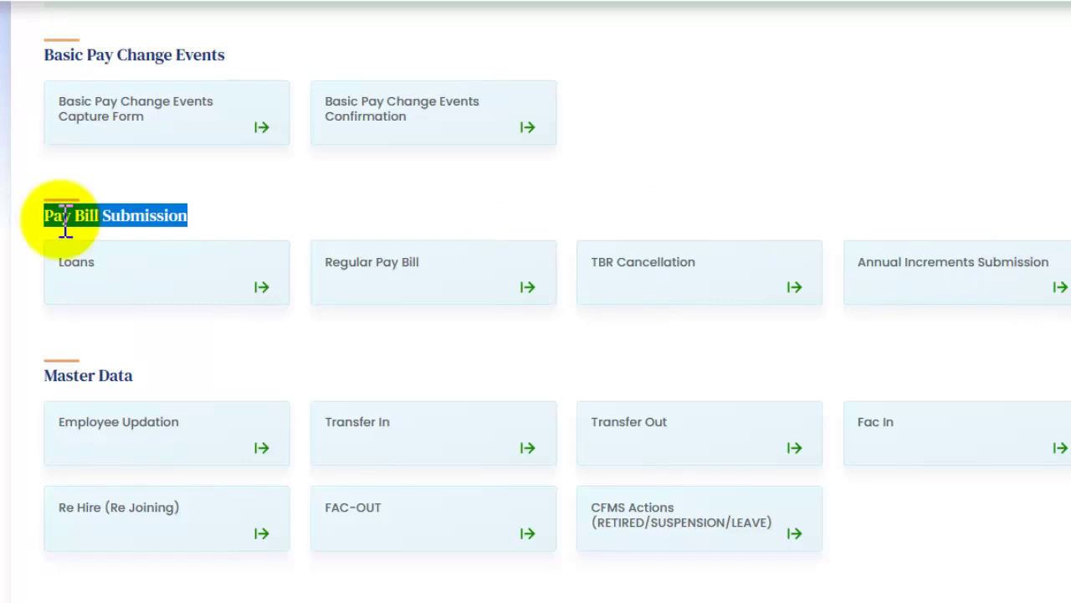
pyautogui.click(290, 209)
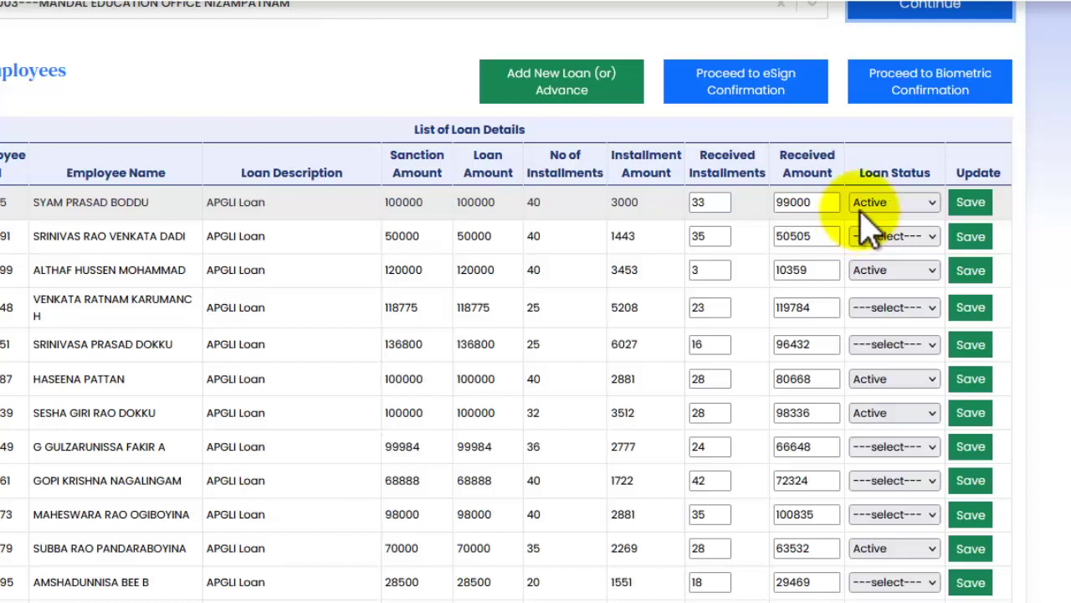
# Step: Check the loan status choices of the first listed loan and toggle the loan list's sorting by Loan Status
pyautogui.click(926, 203)
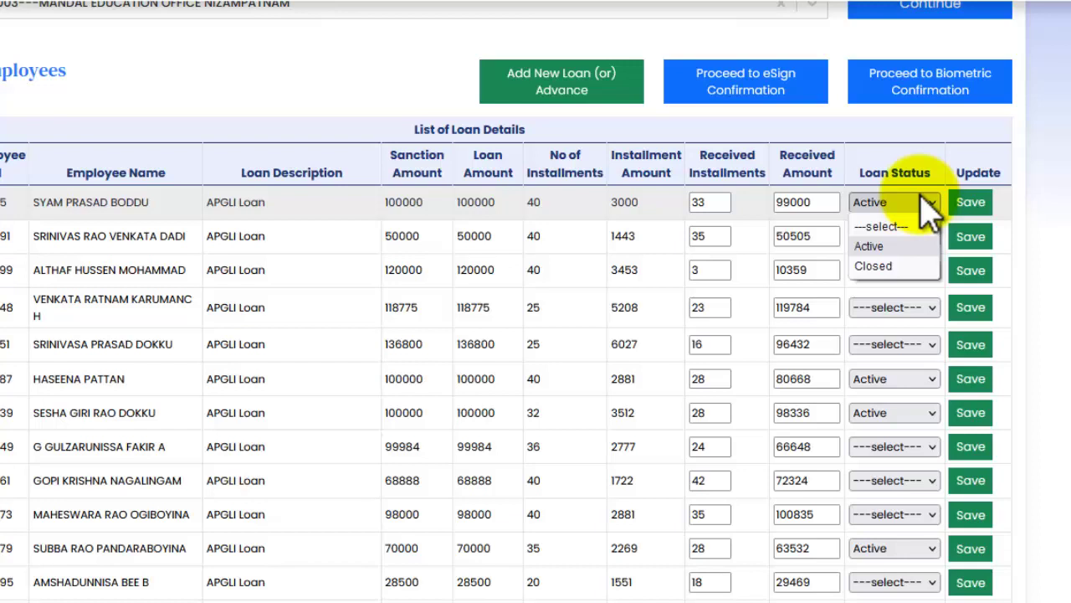
pyautogui.click(912, 171)
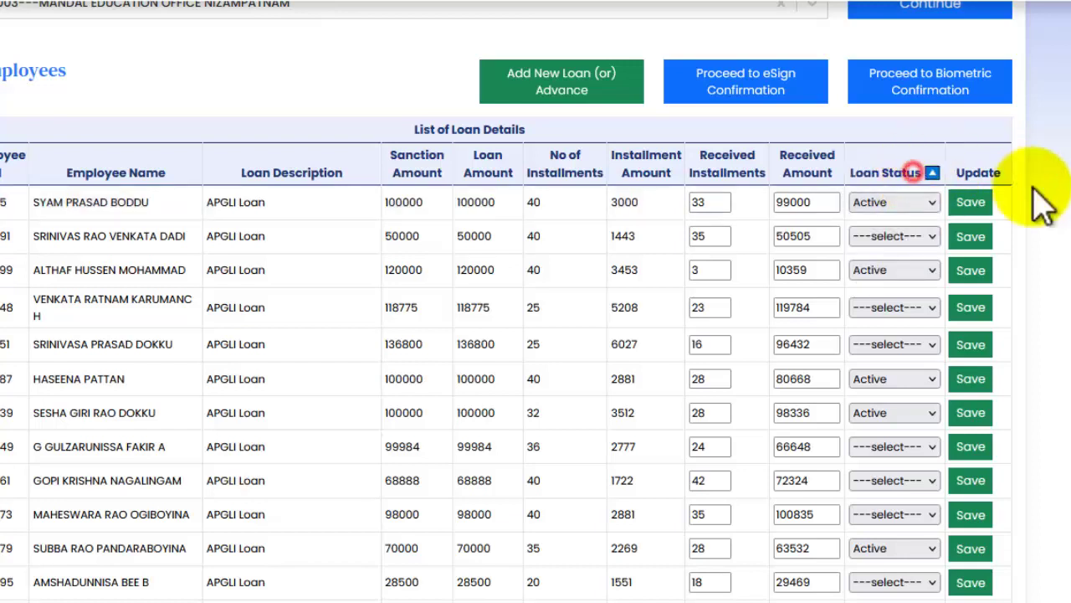
pyautogui.click(930, 173)
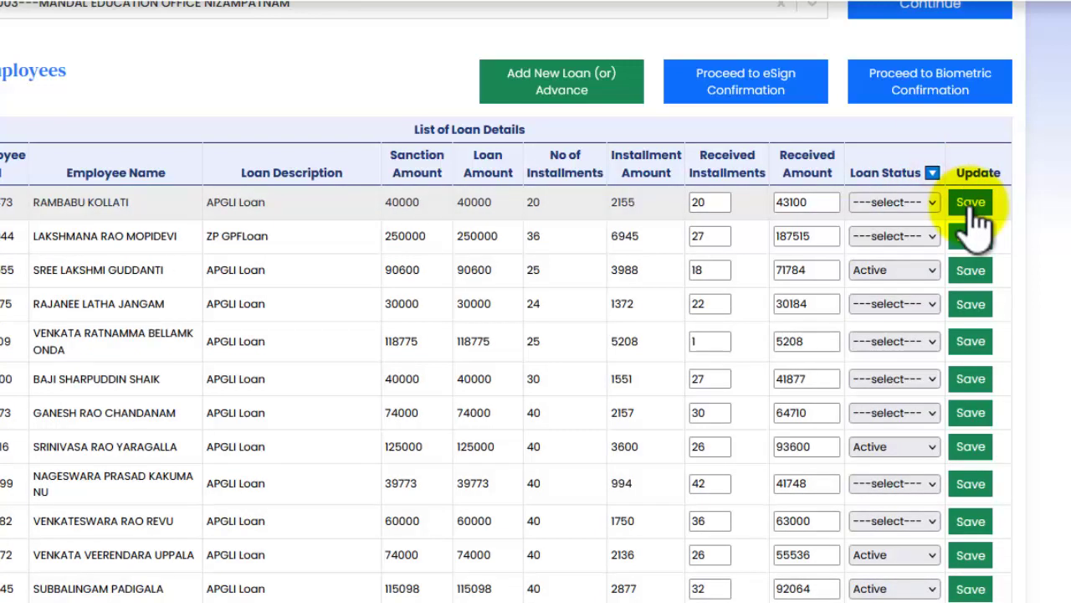
pyautogui.click(931, 172)
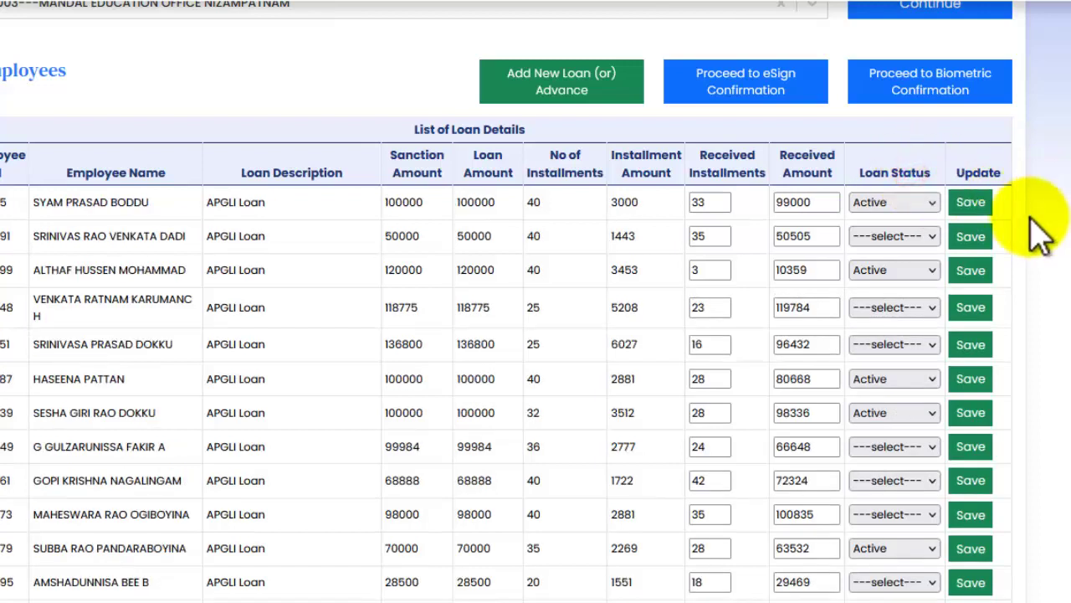
pyautogui.scroll(2, 1040, 234)
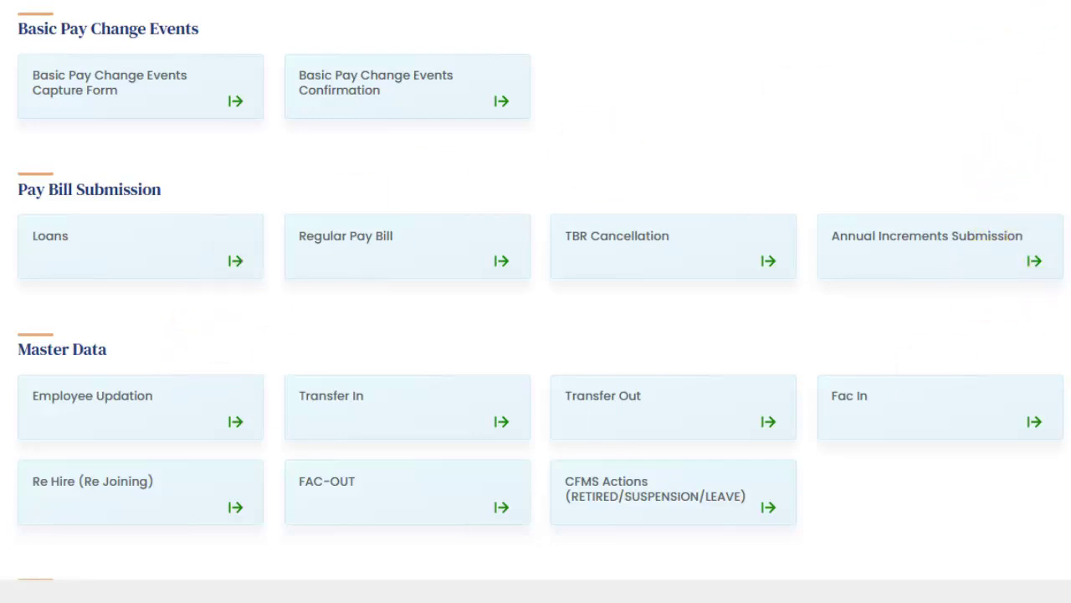
# Step: Open Annual Increments Submission and load the employees of Mandal Education Office Nizampatnam for increment date 01/2022
pyautogui.click(1036, 264)
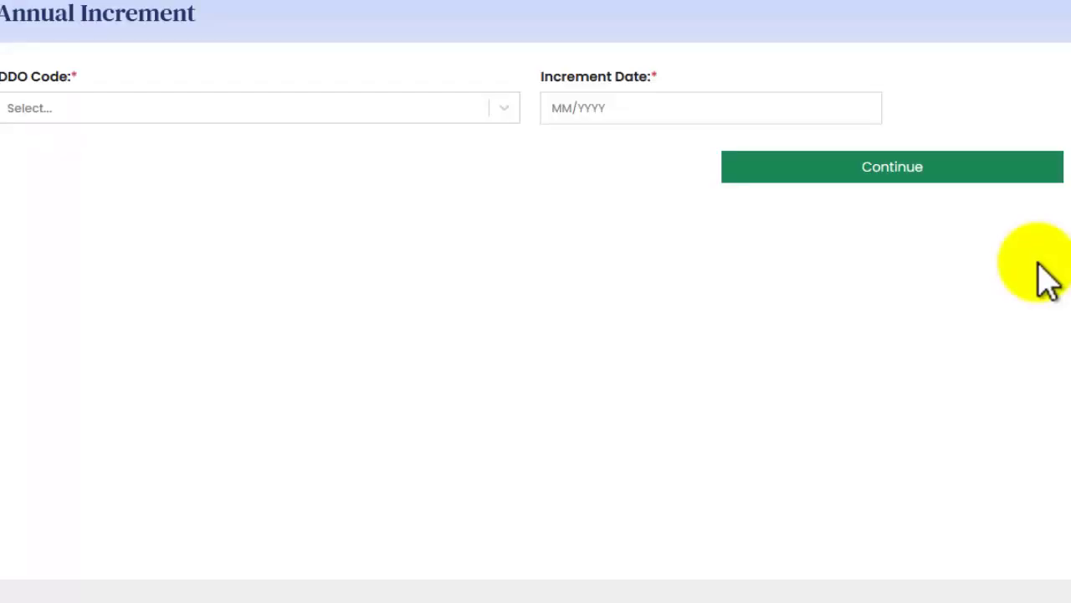
pyautogui.click(467, 119)
pyautogui.click(390, 181)
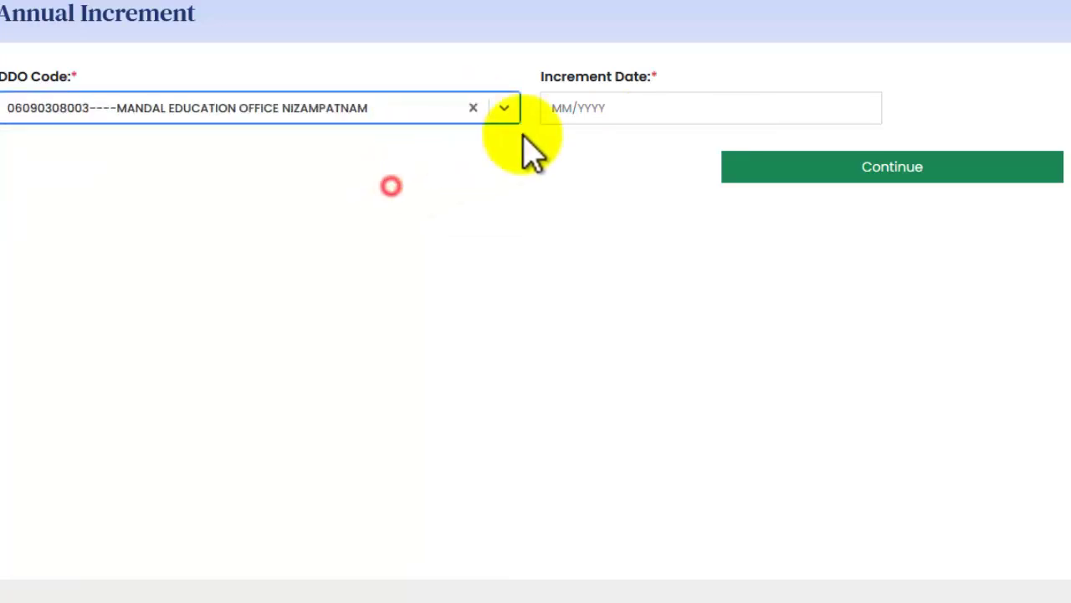
pyautogui.click(581, 108)
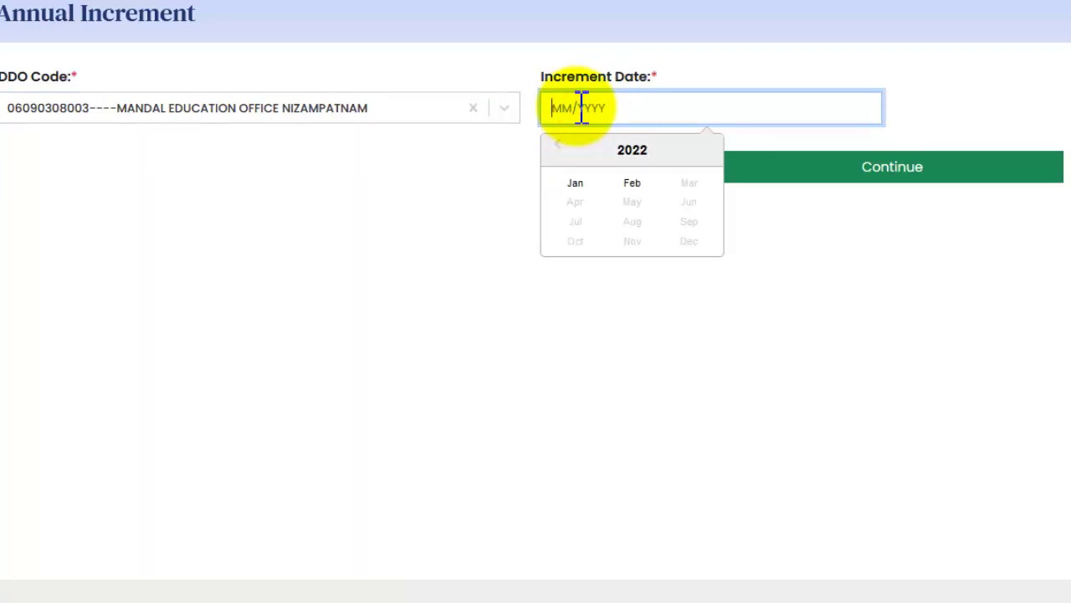
pyautogui.click(575, 184)
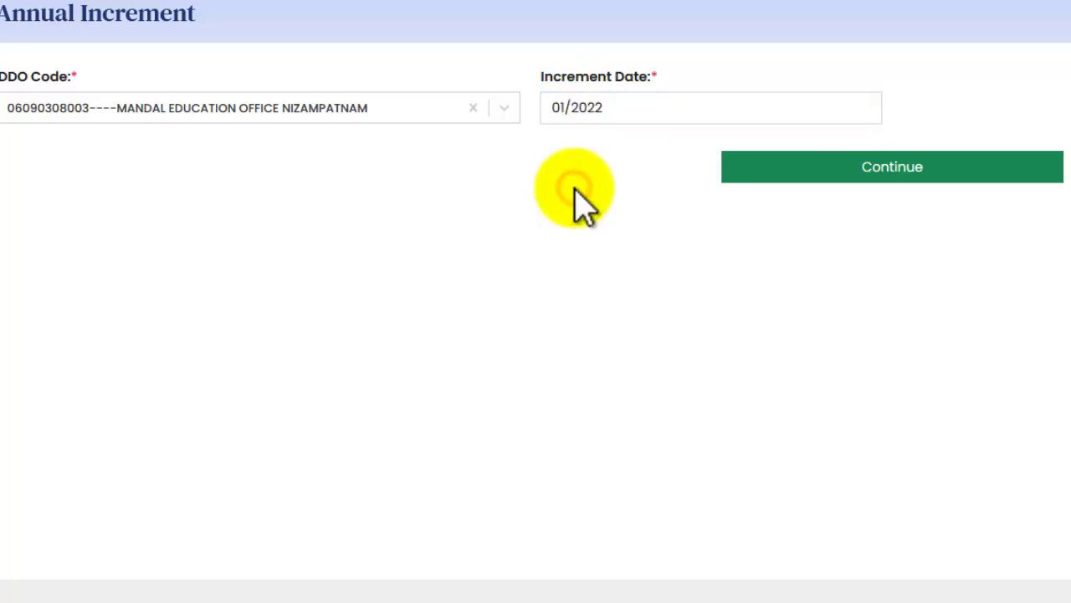
pyautogui.click(869, 184)
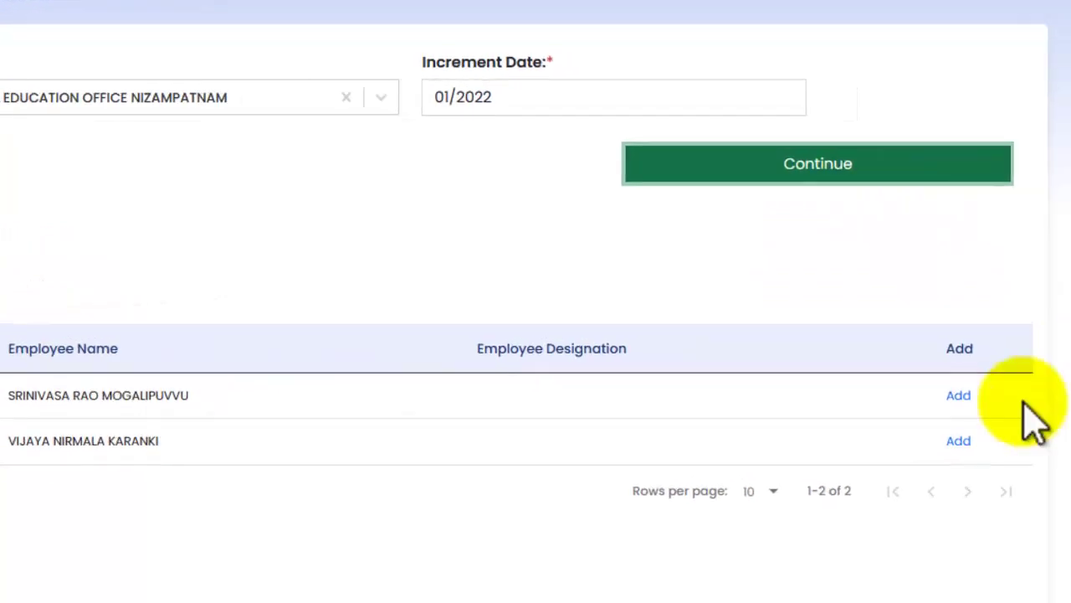
# Step: Reload the annual increment list for February 2022 and choose Add for the first listed employee
pyautogui.click(1017, 373)
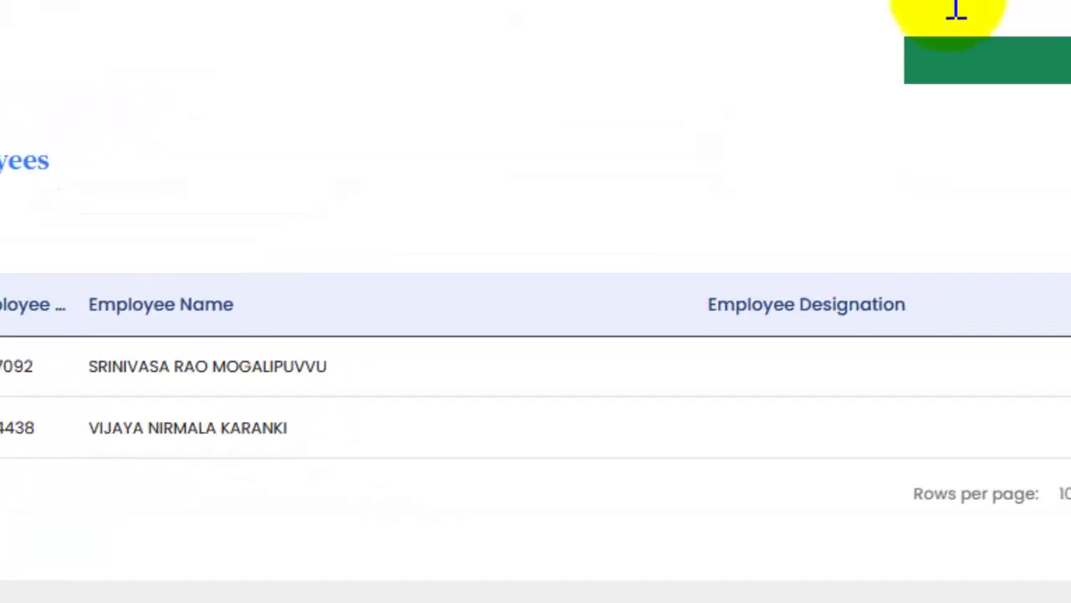
pyautogui.click(629, 86)
pyautogui.click(523, 198)
pyautogui.click(803, 171)
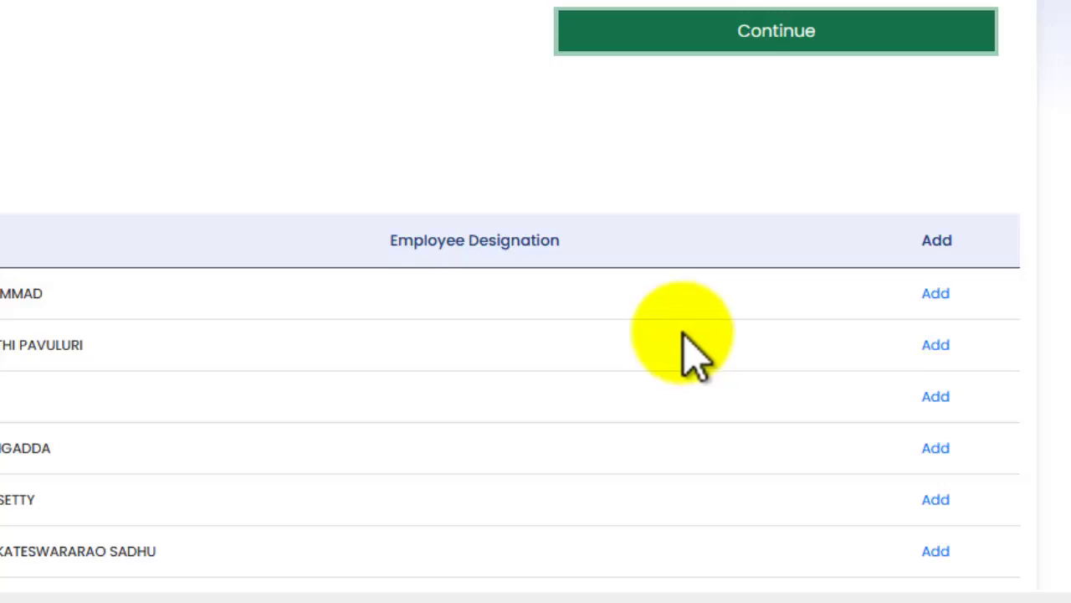
pyautogui.click(936, 294)
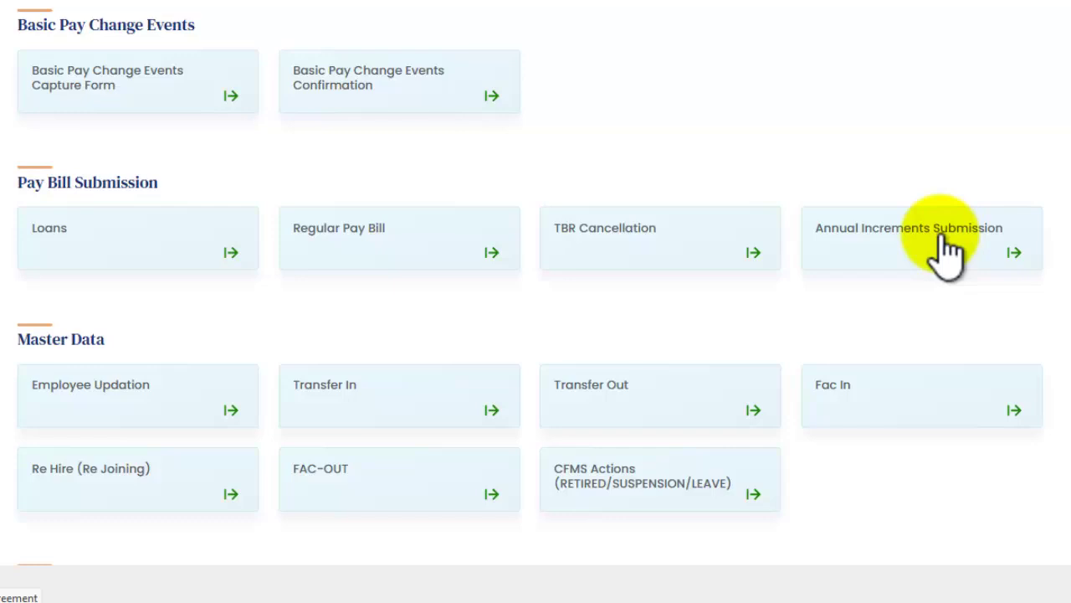
pyautogui.click(491, 251)
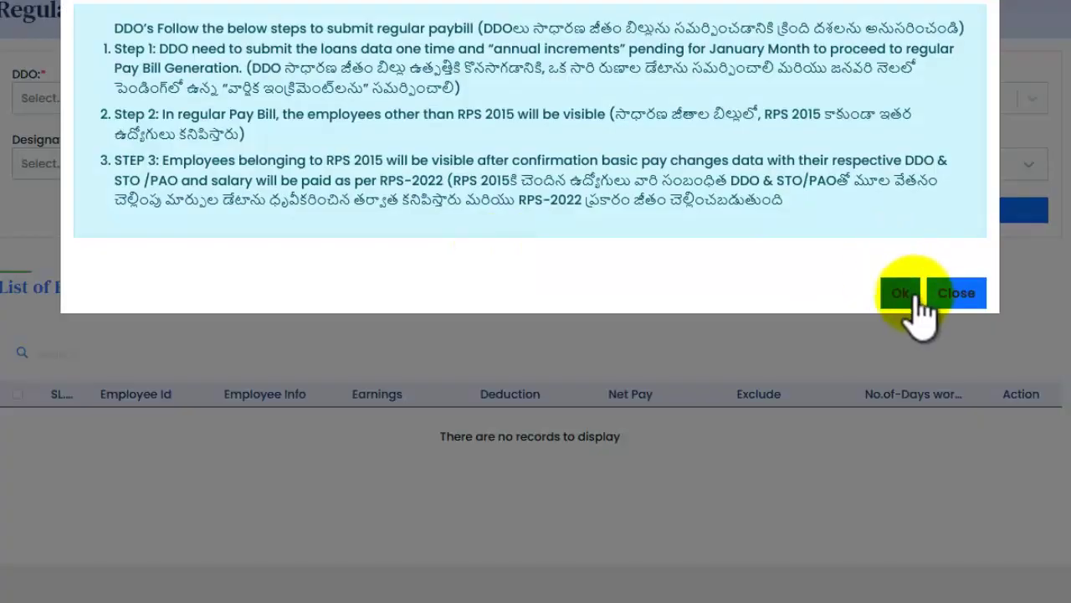
pyautogui.click(912, 291)
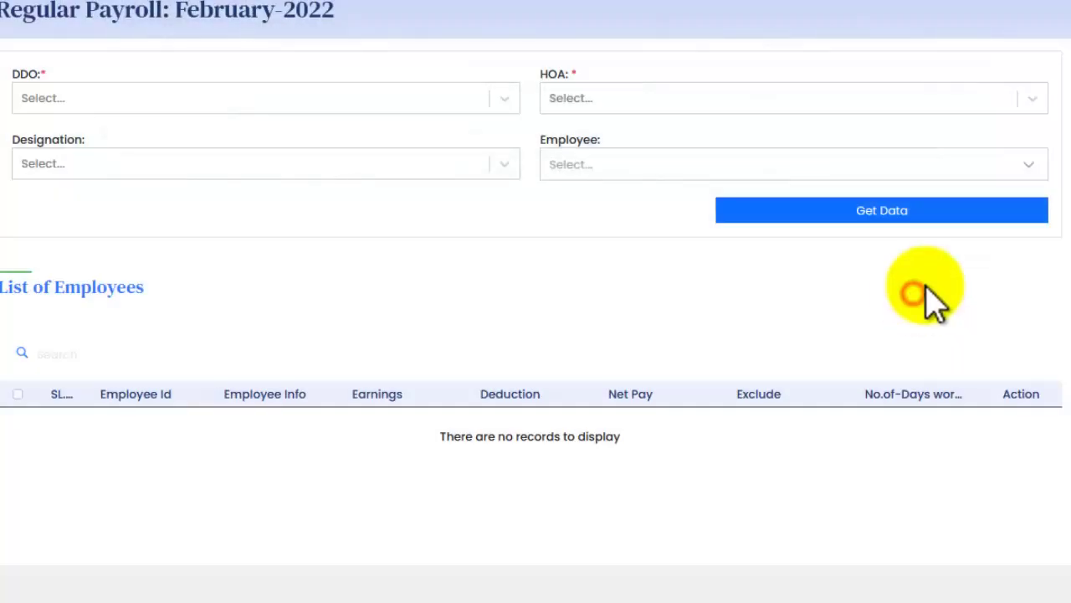
pyautogui.click(462, 99)
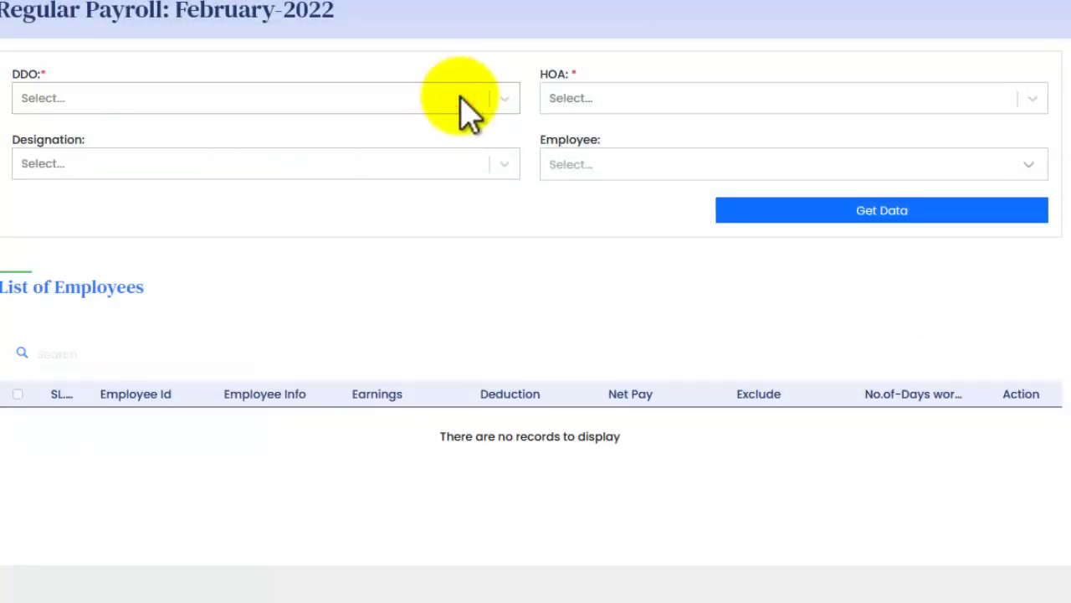
pyautogui.click(373, 170)
pyautogui.click(646, 98)
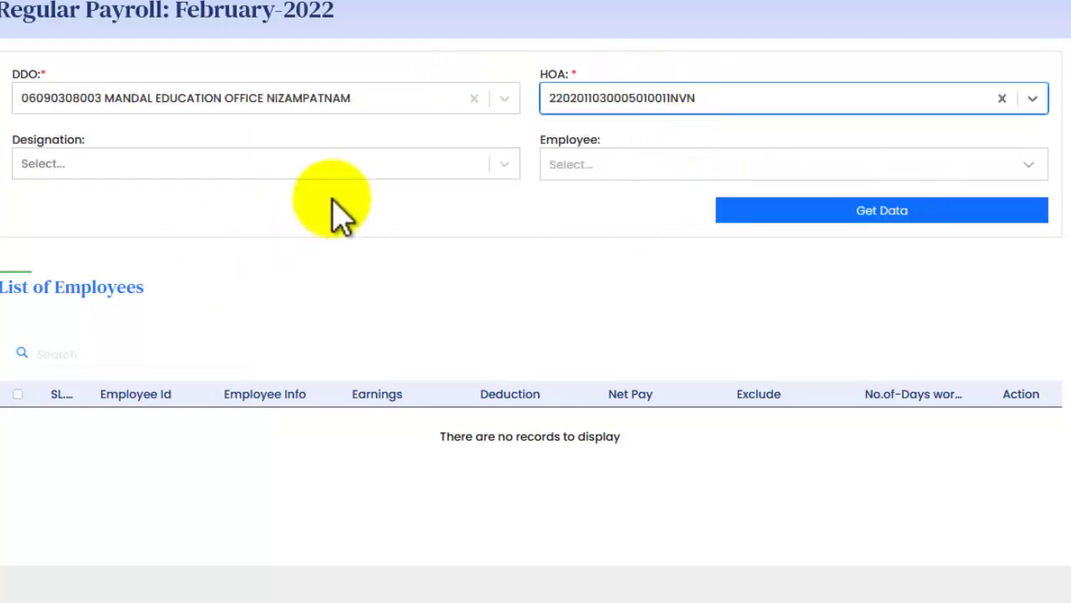
# Step: Retrieve the pay data of all employees with the designation 1380 Secondary Grade Teacher
pyautogui.click(400, 164)
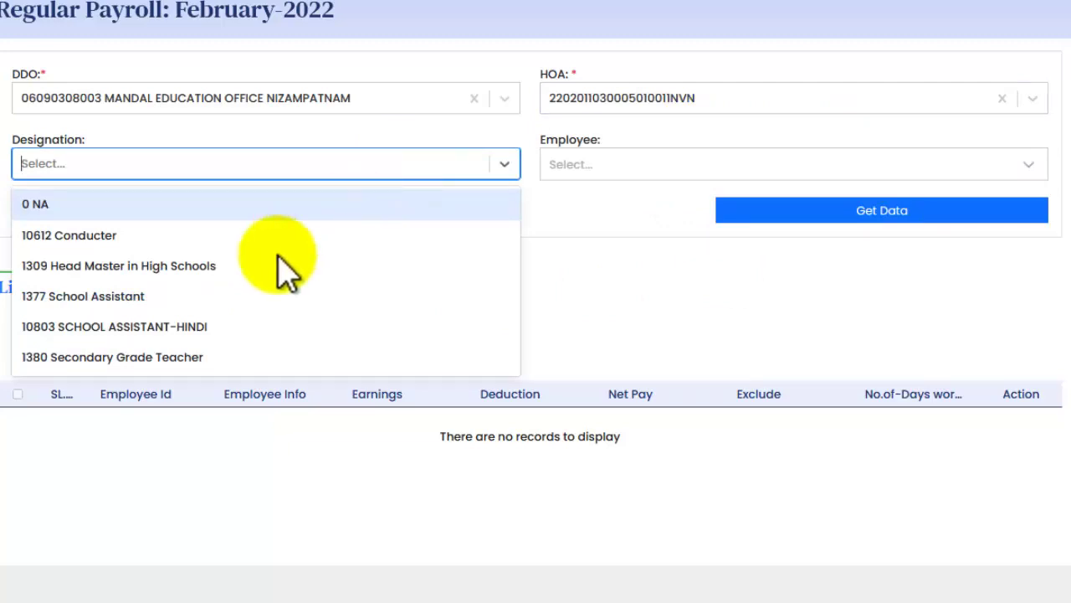
pyautogui.click(236, 355)
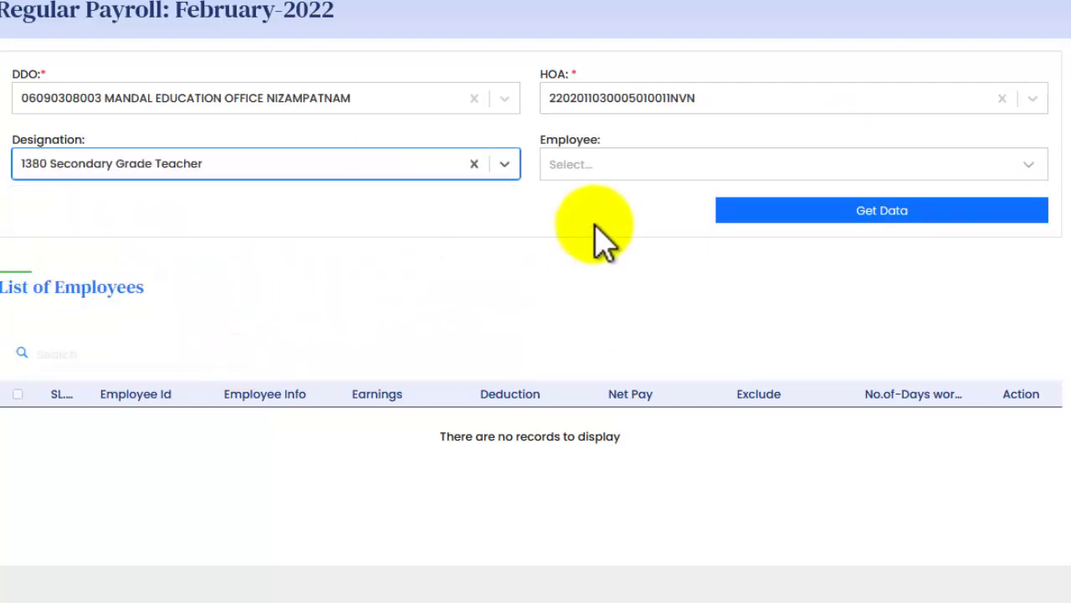
pyautogui.click(616, 171)
pyautogui.click(554, 235)
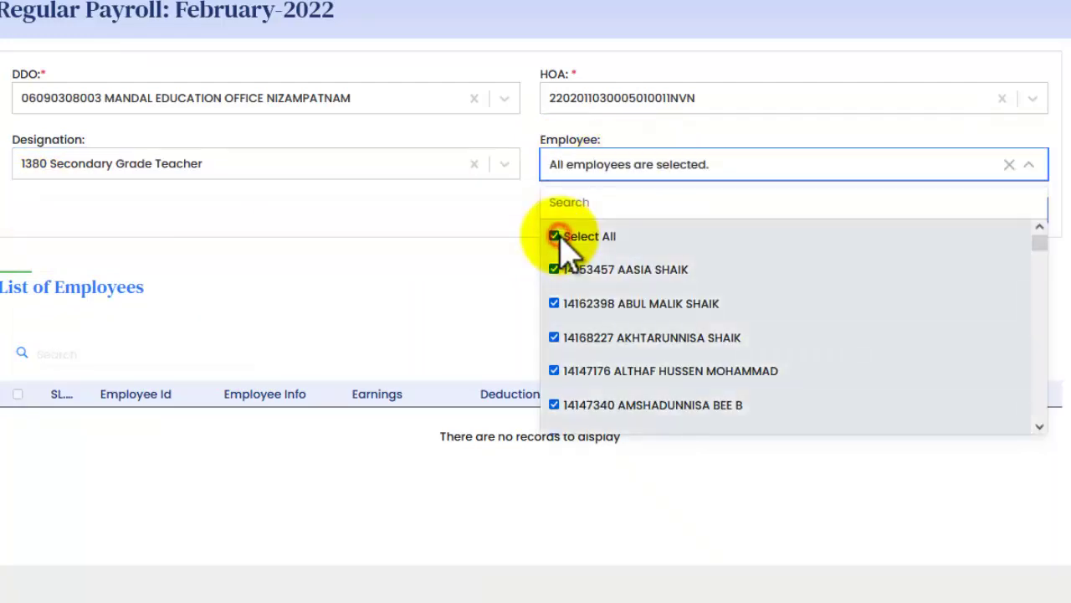
pyautogui.click(1063, 234)
pyautogui.click(899, 211)
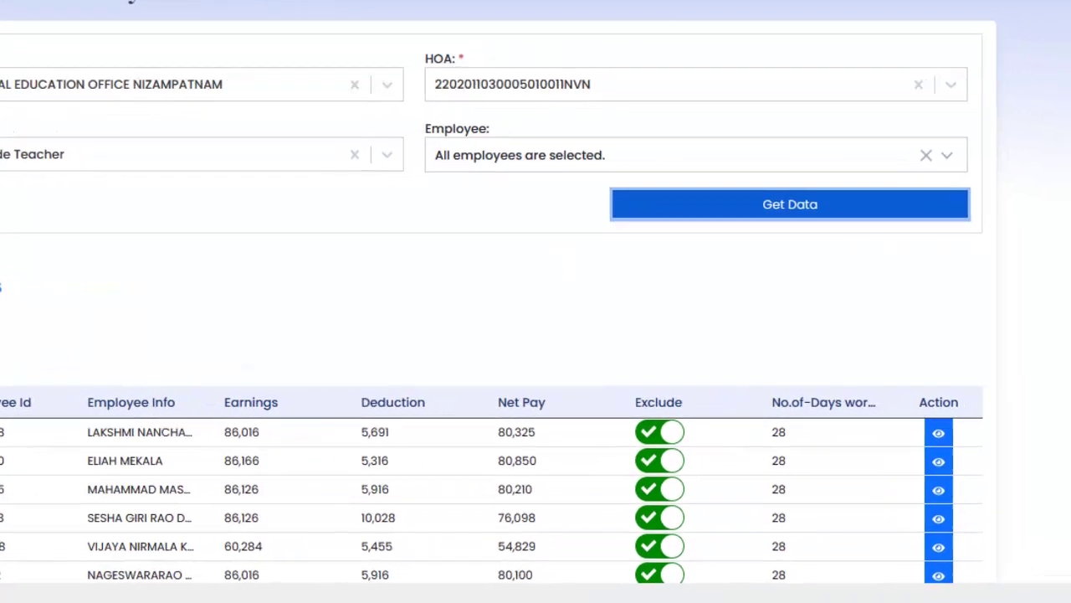
# Step: Review the earnings, deductions, net pay and days worked across the retrieved employee list
pyautogui.scroll(-5, 535, 334)
pyautogui.scroll(1, 536, 335)
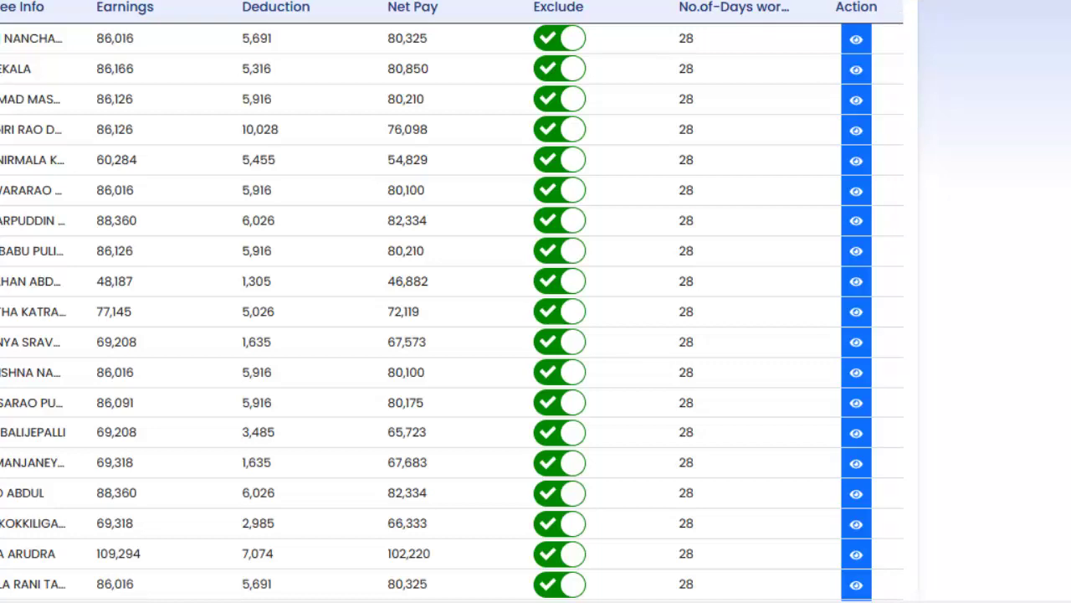
pyautogui.scroll(1, 1042, 92)
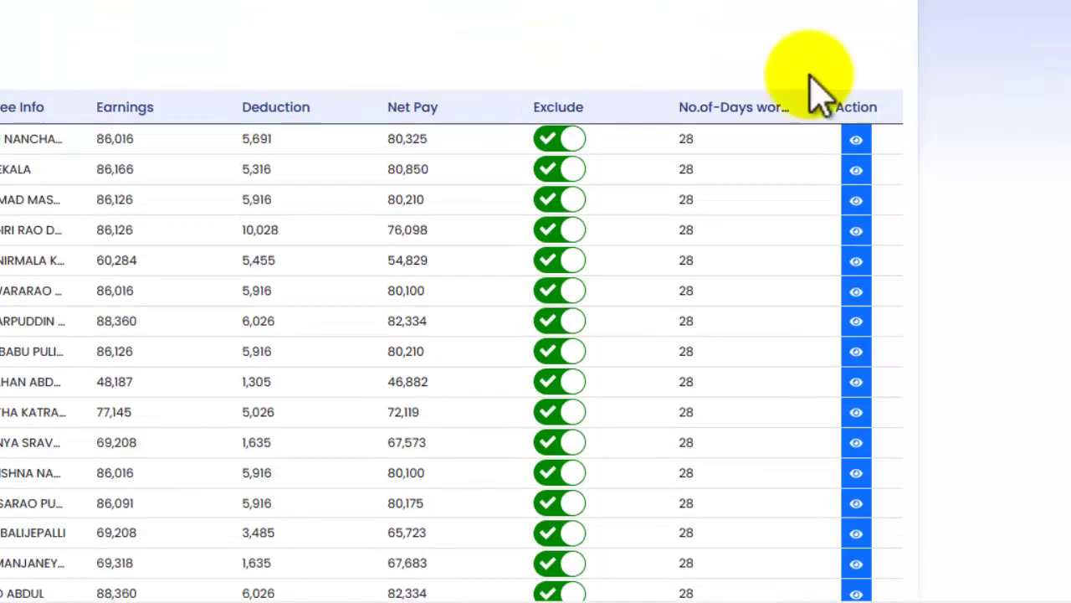
pyautogui.scroll(-3, 452, 302)
pyautogui.scroll(-10, 442, 216)
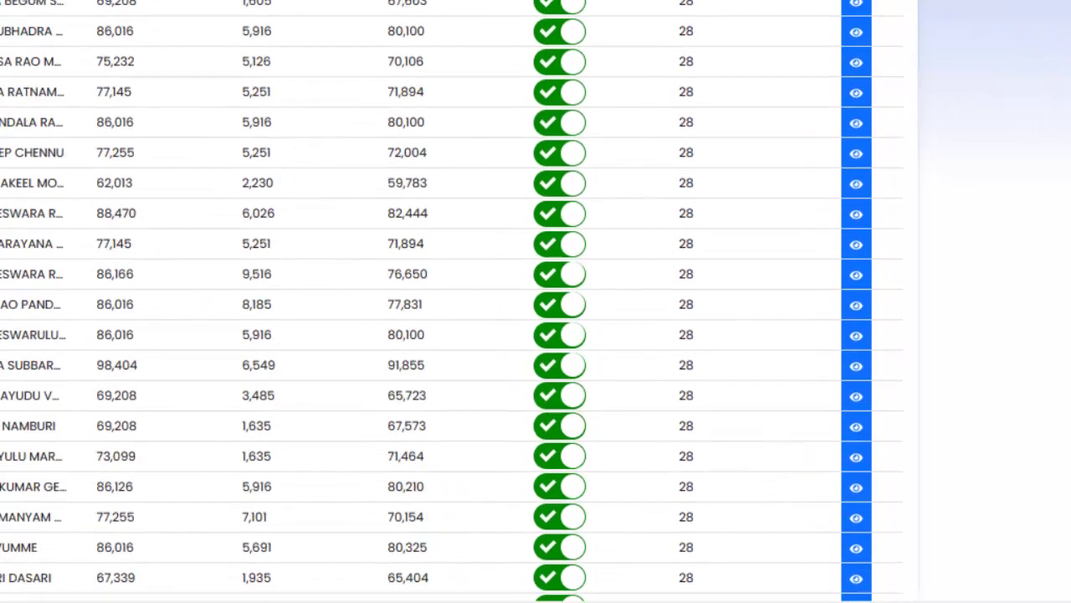
pyautogui.scroll(15, 443, 216)
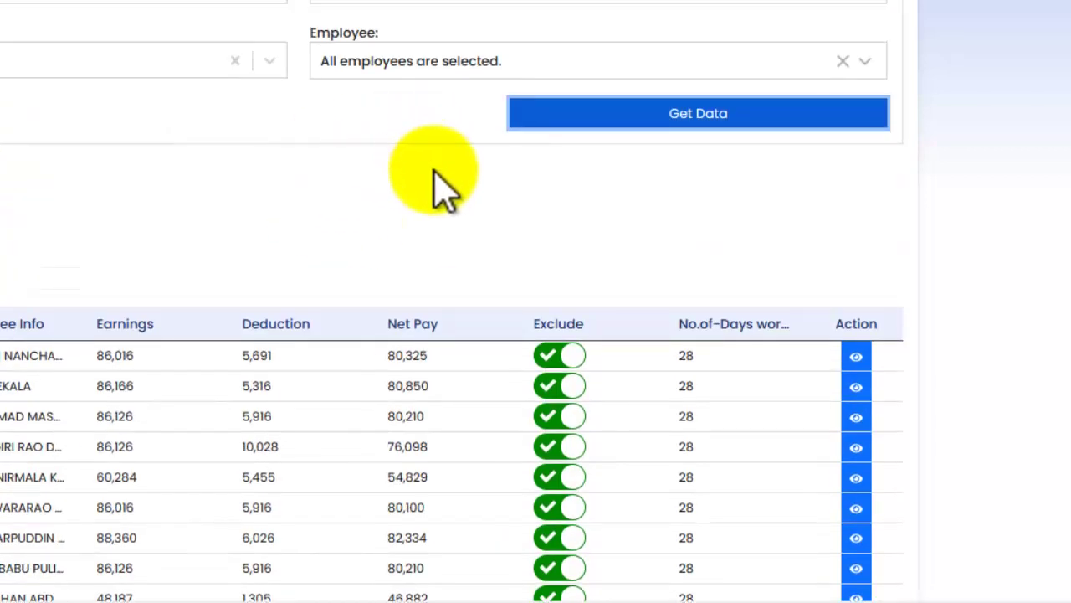
pyautogui.scroll(-3, 435, 184)
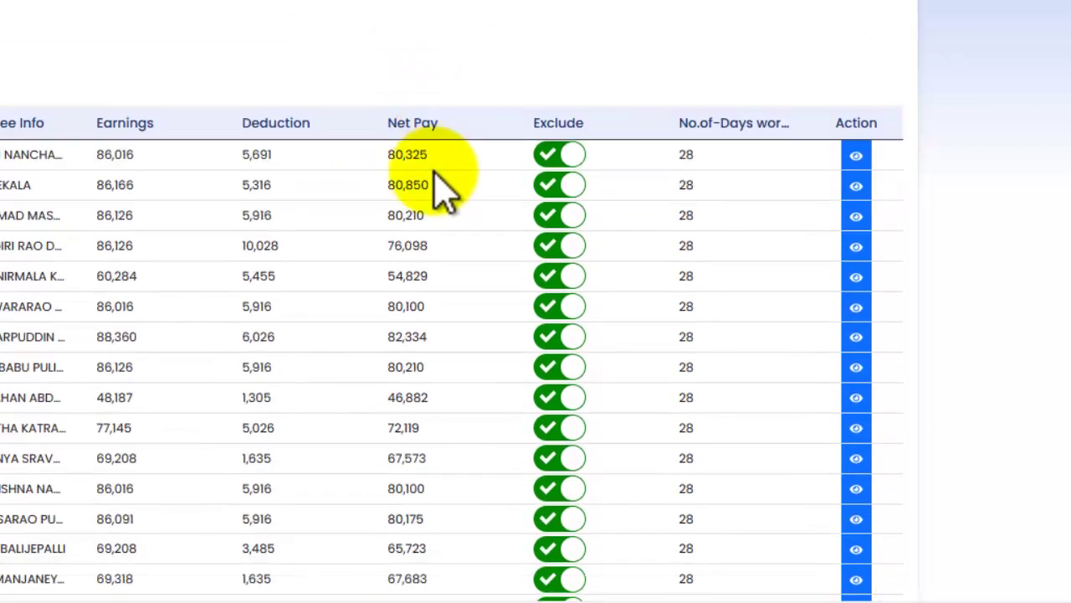
# Step: Check the pay exclusion prompt for the first employee, cancel it, and examine that employee's earnings, deduction and net pay
pyautogui.click(549, 156)
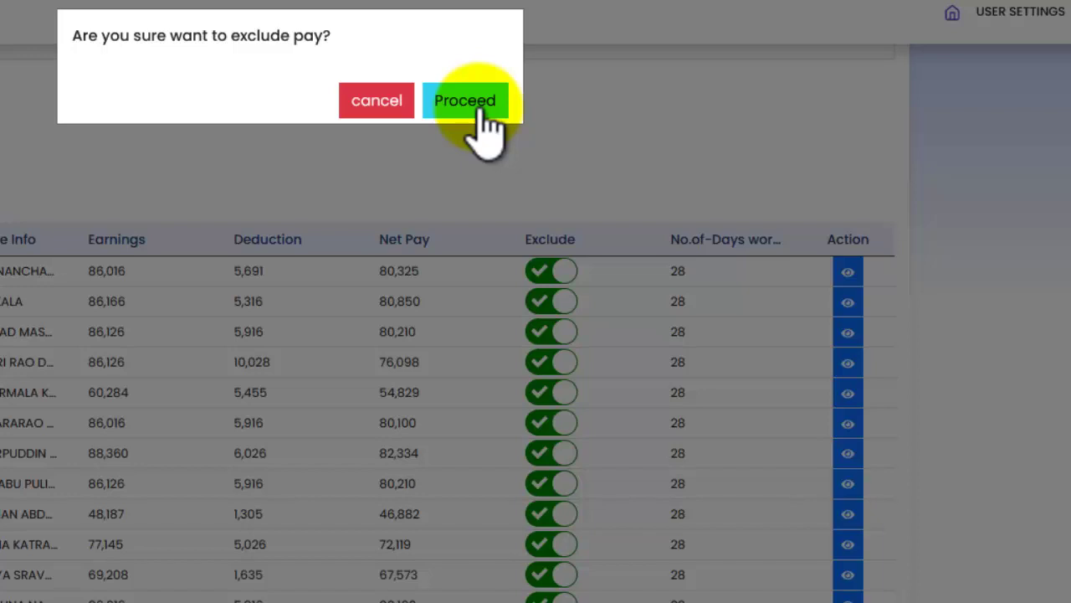
pyautogui.click(381, 102)
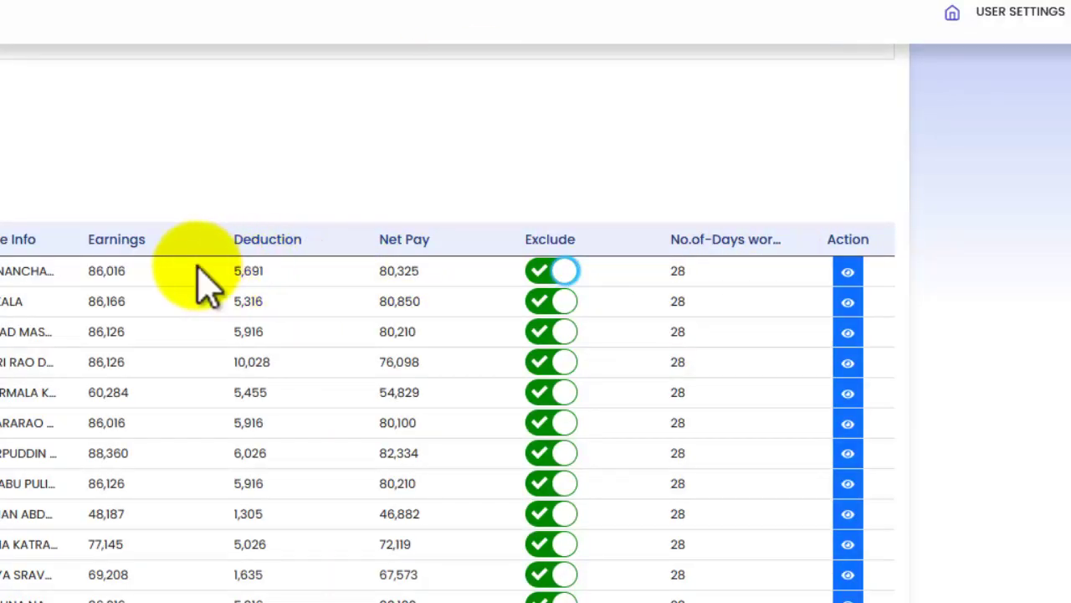
pyautogui.click(99, 271)
pyautogui.doubleClick(107, 271)
pyautogui.doubleClick(243, 271)
pyautogui.doubleClick(386, 272)
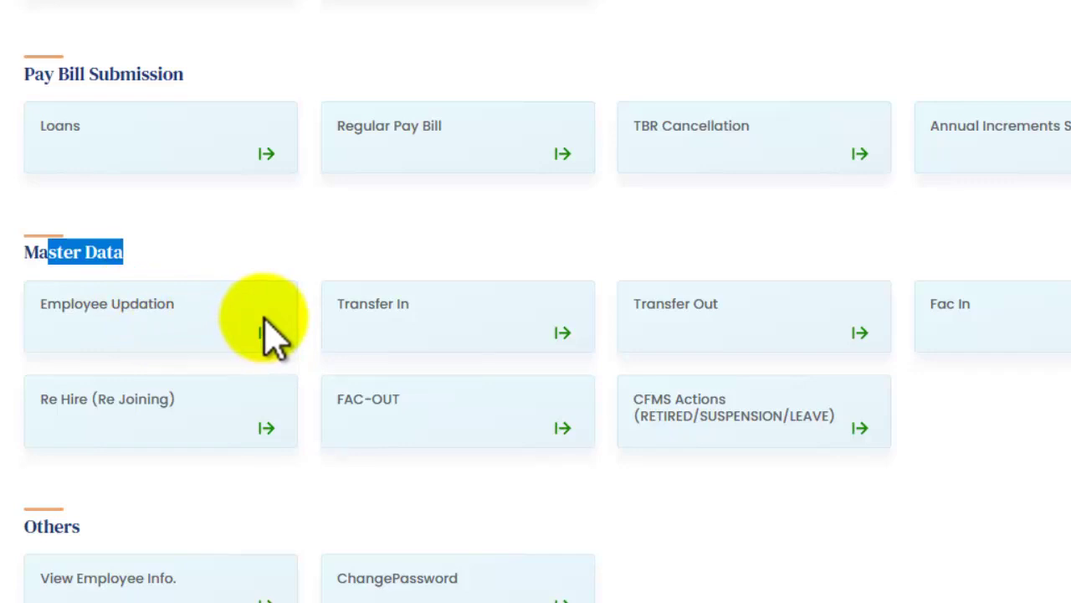
# Step: Open the Regular Pay Bill form again from the home page and acknowledge its instructions
pyautogui.click(572, 154)
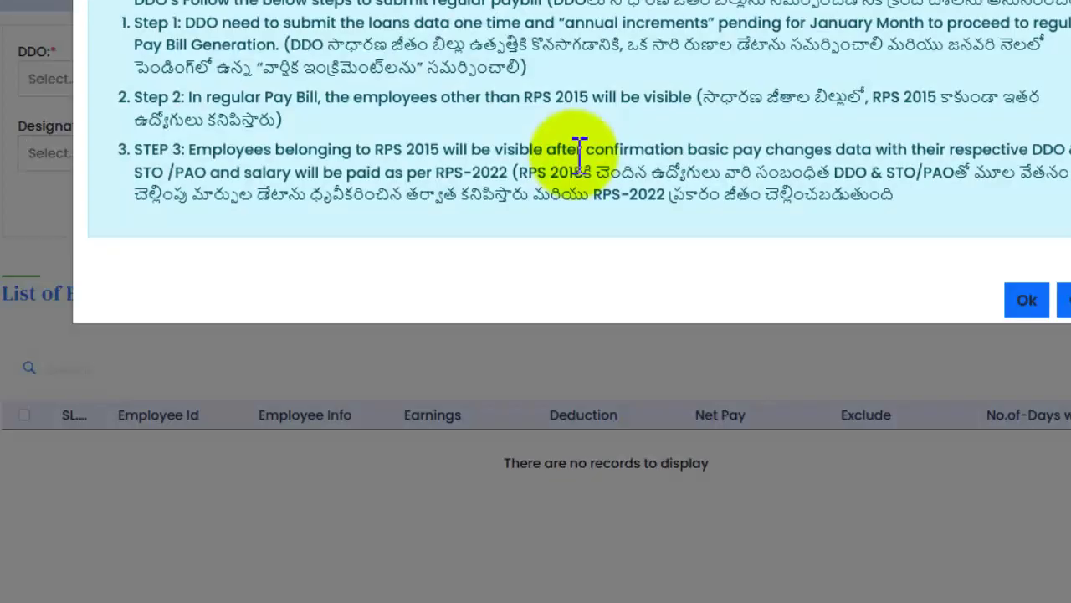
pyautogui.click(1029, 303)
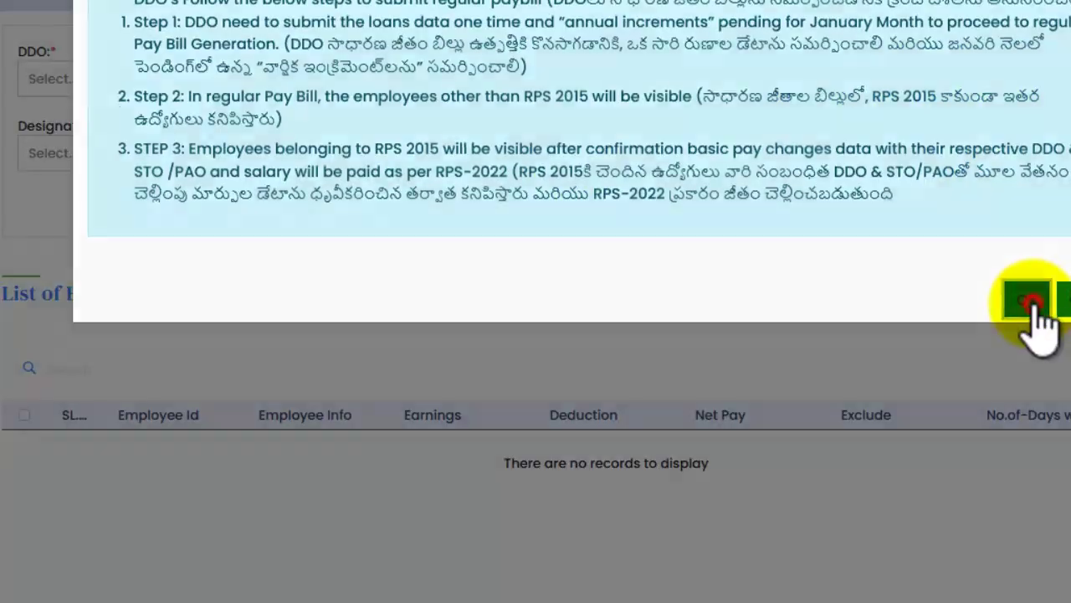
# Step: Retrieve the employees of the DDO Mandal Education Office Nizampatnam under its head of account and open the first employee's pay details
pyautogui.click(285, 84)
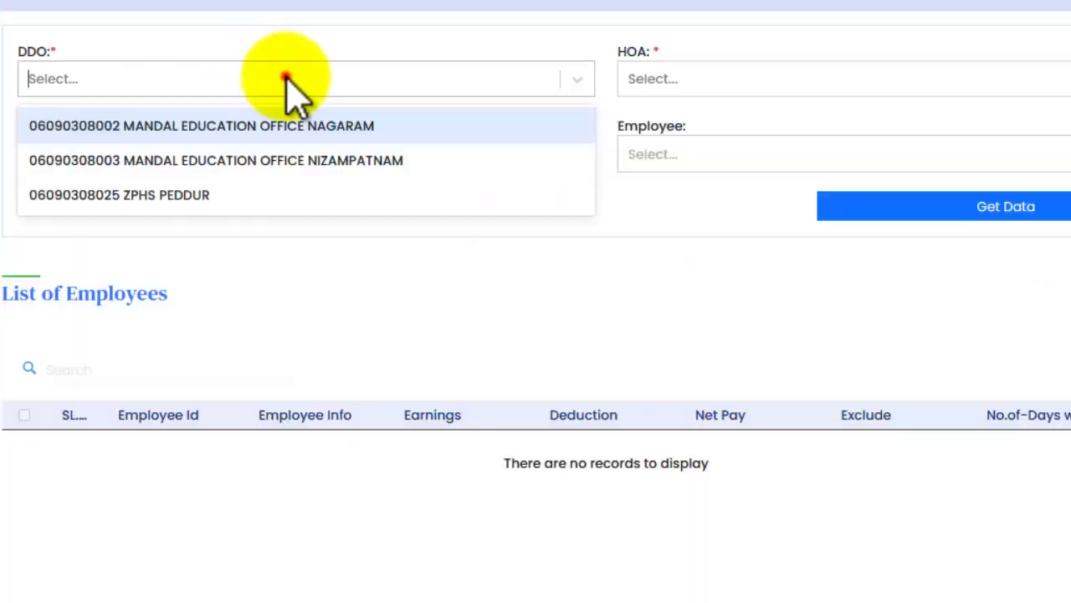
pyautogui.click(328, 168)
pyautogui.click(765, 82)
pyautogui.click(731, 122)
pyautogui.click(1006, 206)
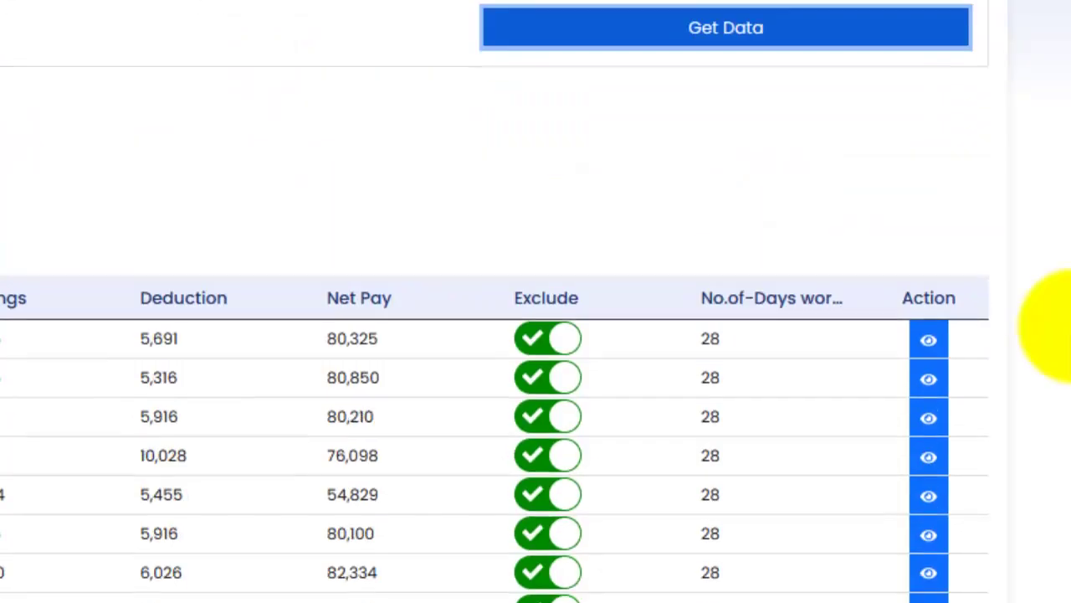
pyautogui.scroll(-3, 1063, 435)
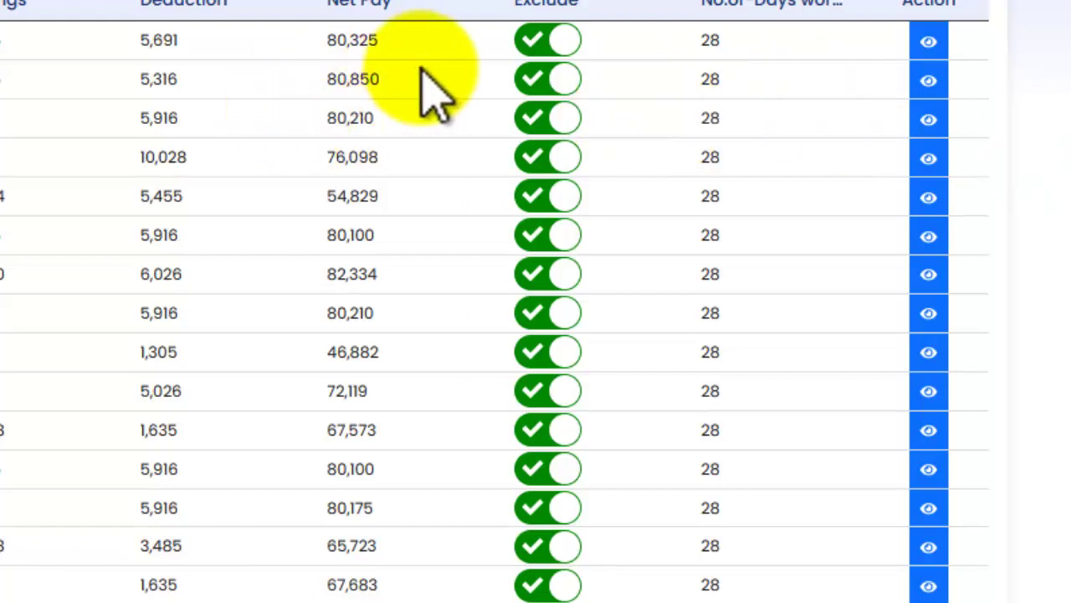
pyautogui.click(927, 45)
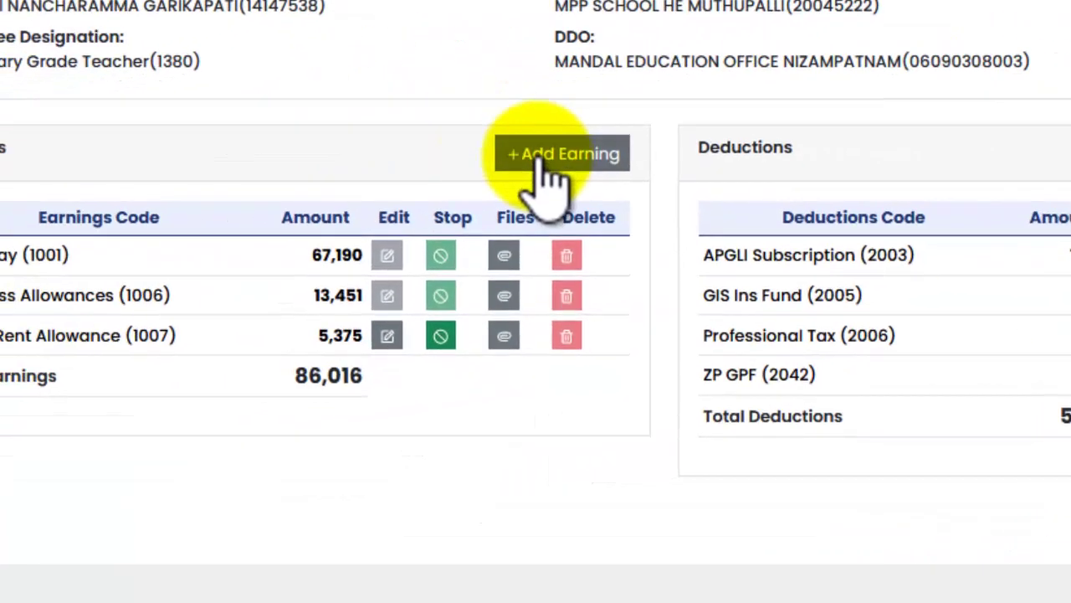
# Step: Review the earning types offered when adding an earning for this employee, and close the form without adding any
pyautogui.click(703, 132)
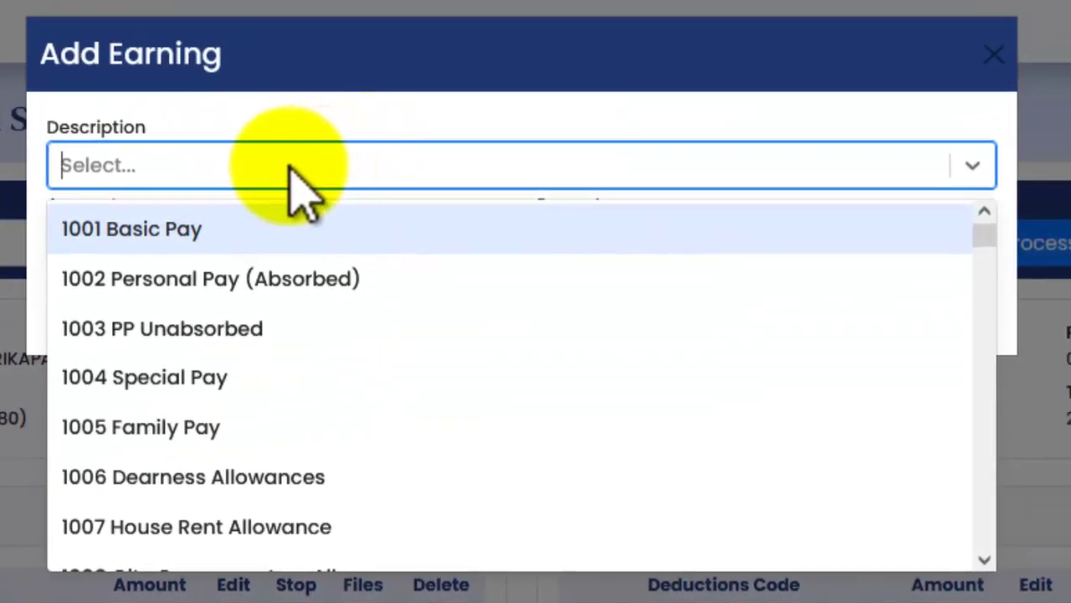
pyautogui.click(270, 167)
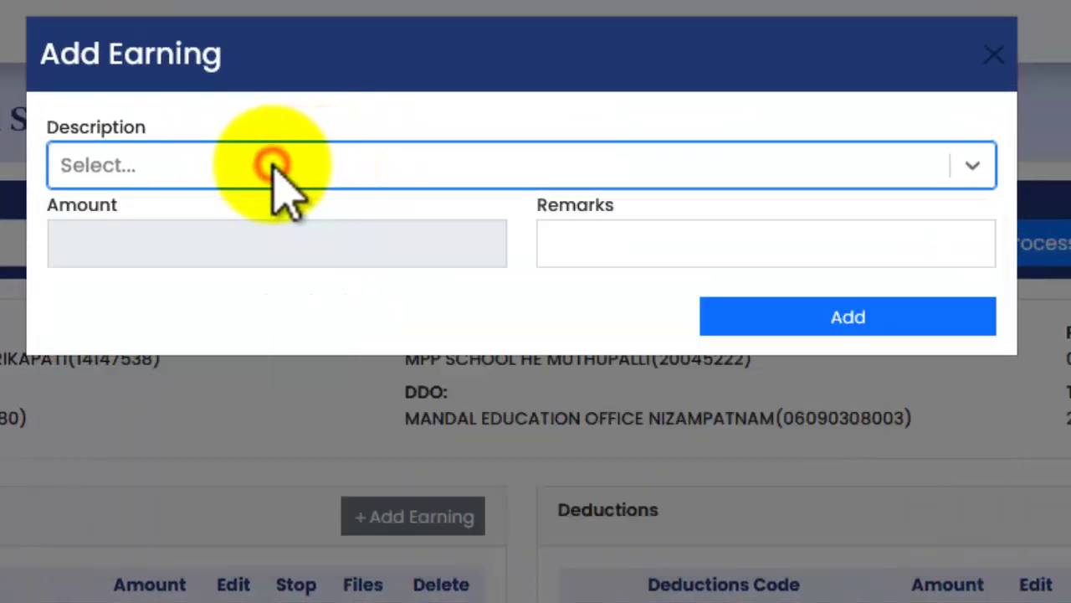
pyautogui.click(273, 166)
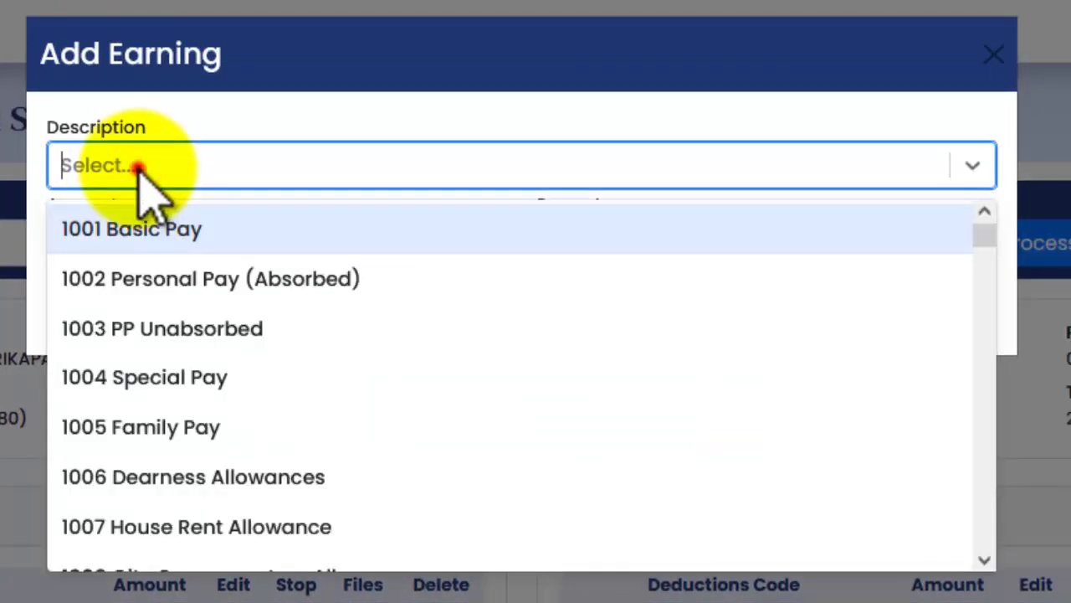
pyautogui.click(138, 164)
pyautogui.click(447, 105)
pyautogui.click(993, 50)
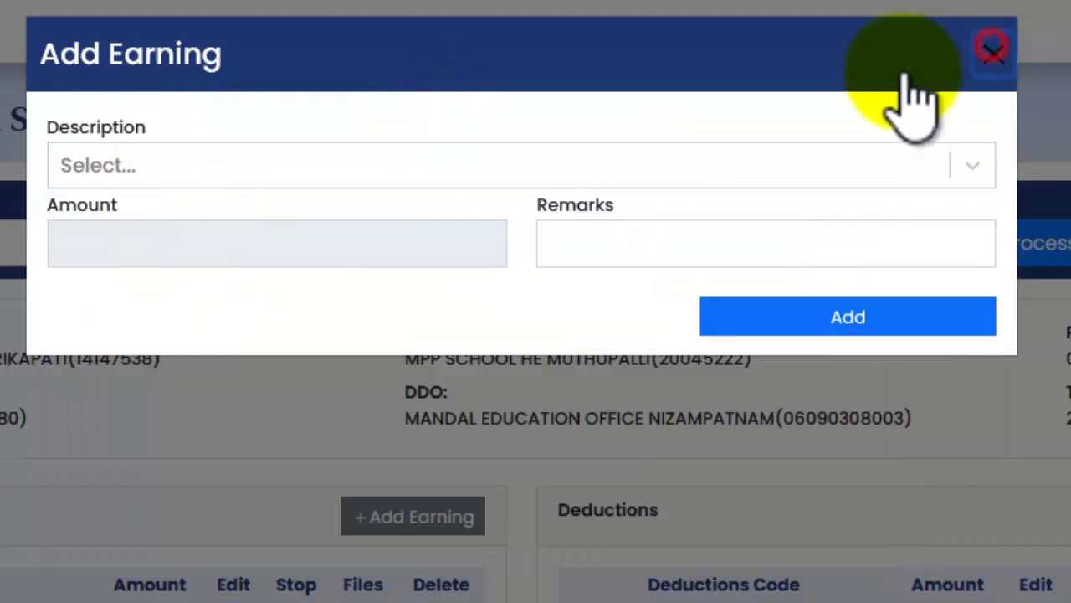
pyautogui.click(994, 54)
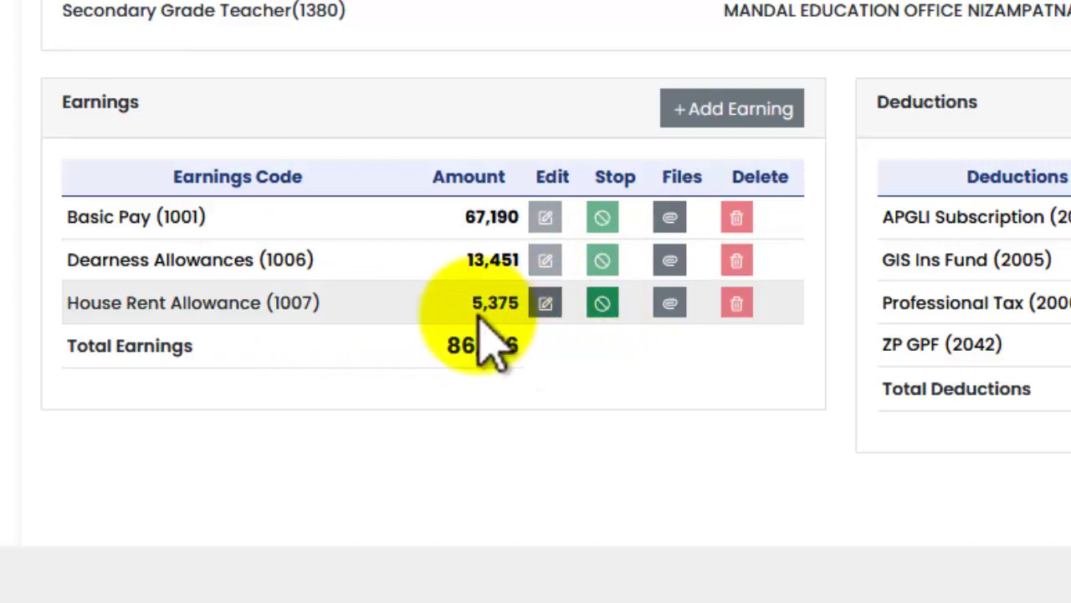
# Step: Try an HRA percentage of 16 for the House Rent Allowance, return it to 8, and close the editor without updating
pyautogui.click(544, 303)
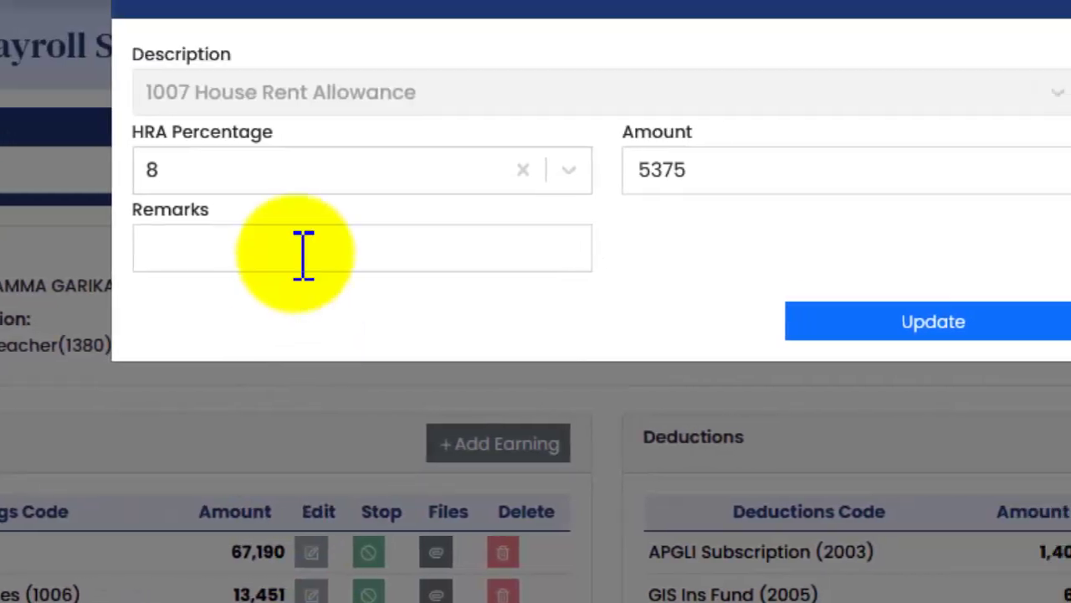
pyautogui.click(463, 167)
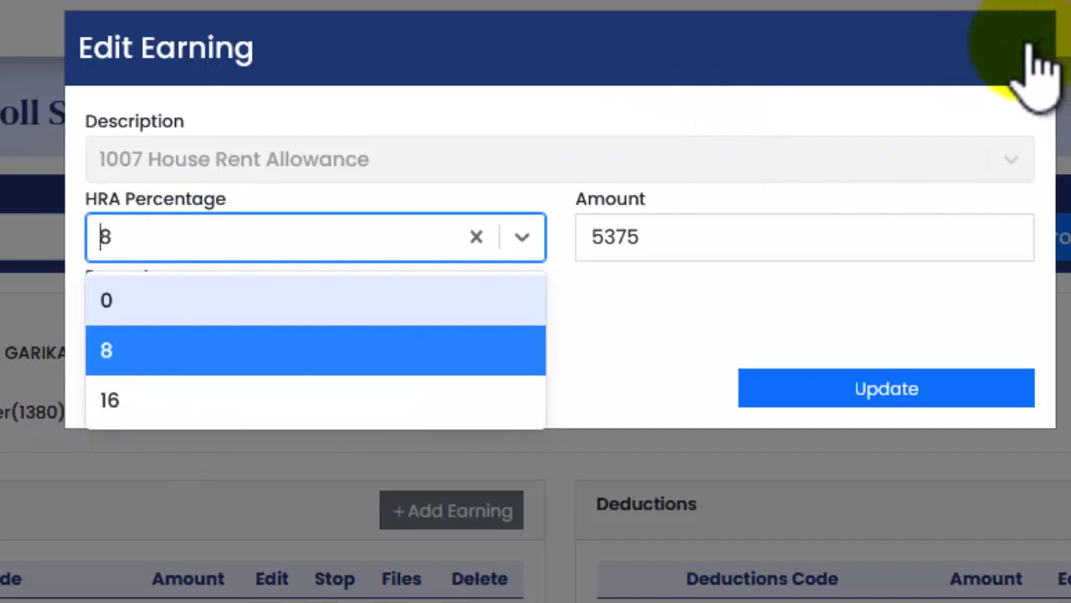
pyautogui.click(138, 400)
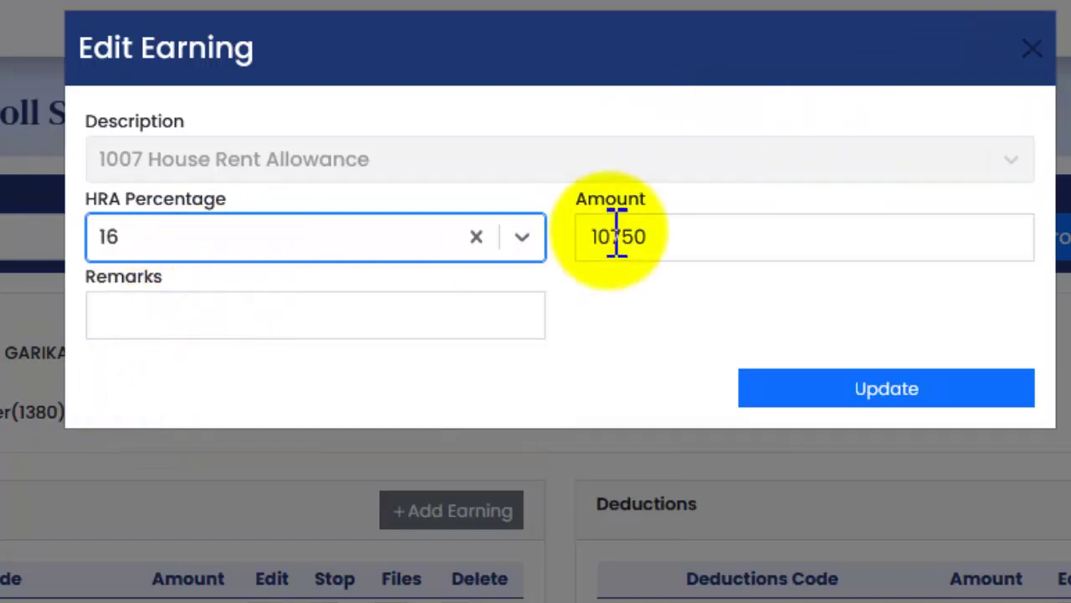
pyautogui.click(694, 242)
pyautogui.click(416, 233)
pyautogui.click(234, 363)
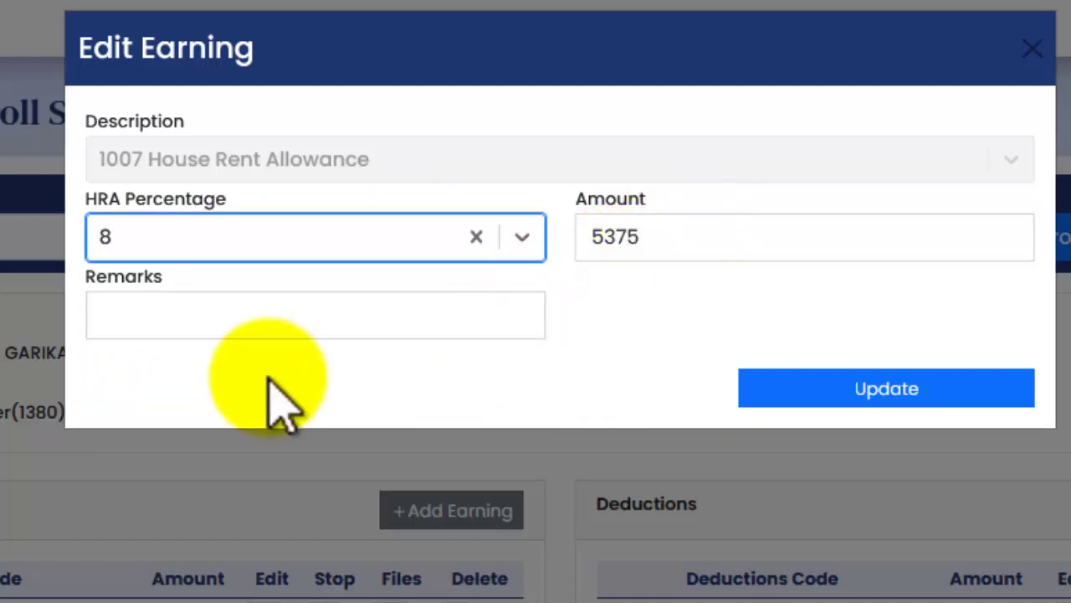
pyautogui.click(244, 326)
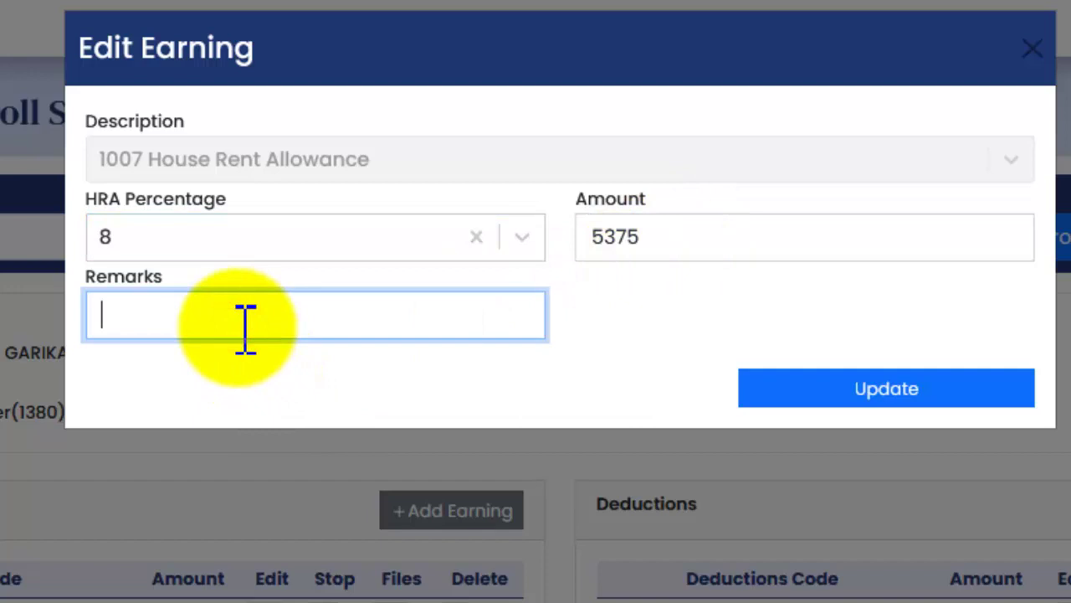
pyautogui.click(1034, 48)
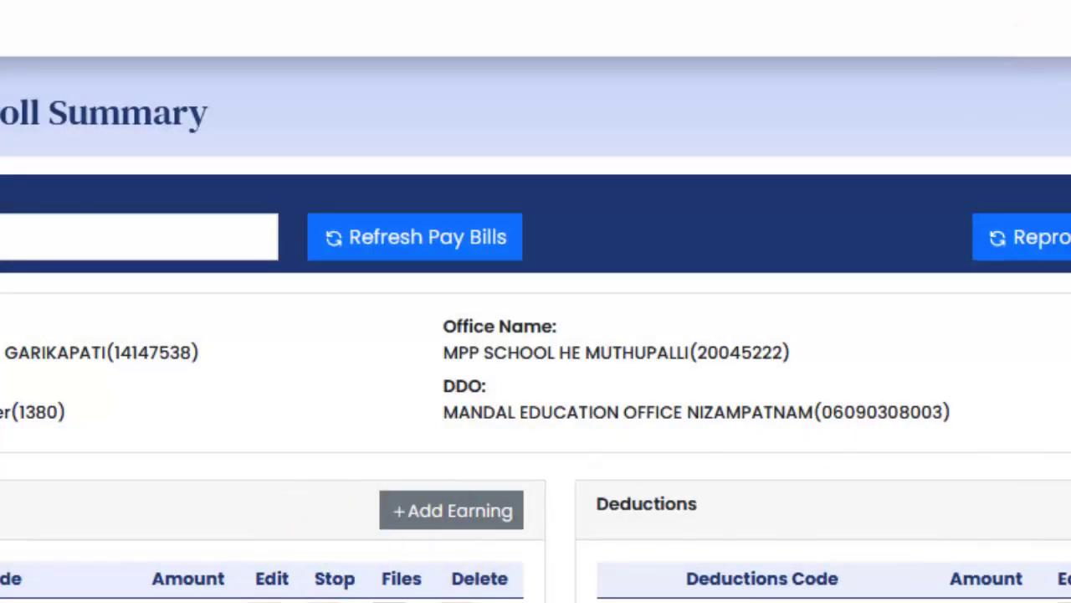
# Step: Check the editable amount and remarks of the APGLI Subscription deduction, and close the editor without updating
pyautogui.scroll(-1, 861, 549)
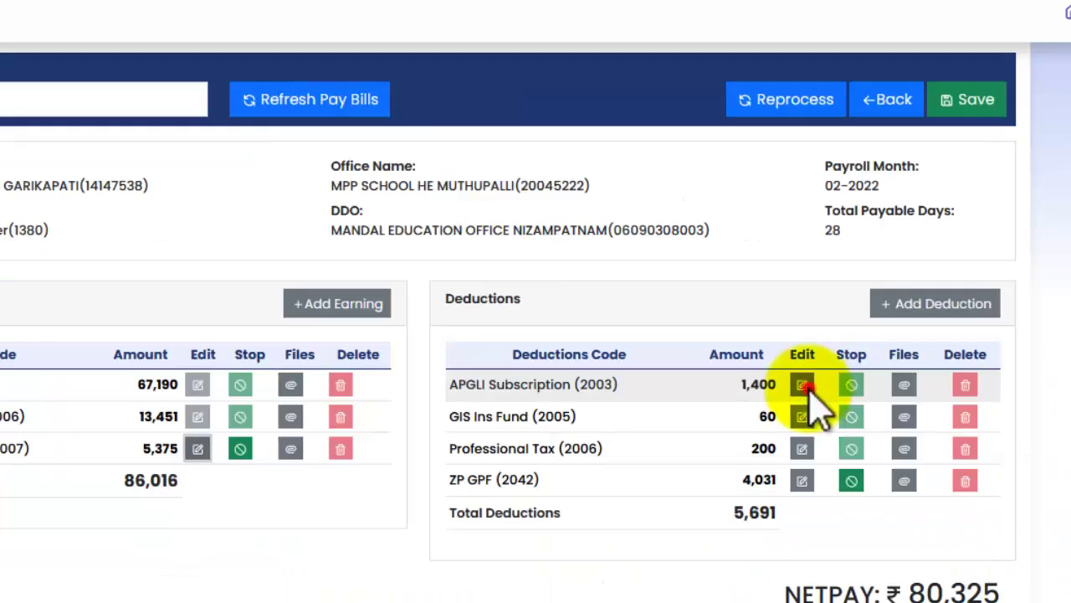
pyautogui.click(1066, 514)
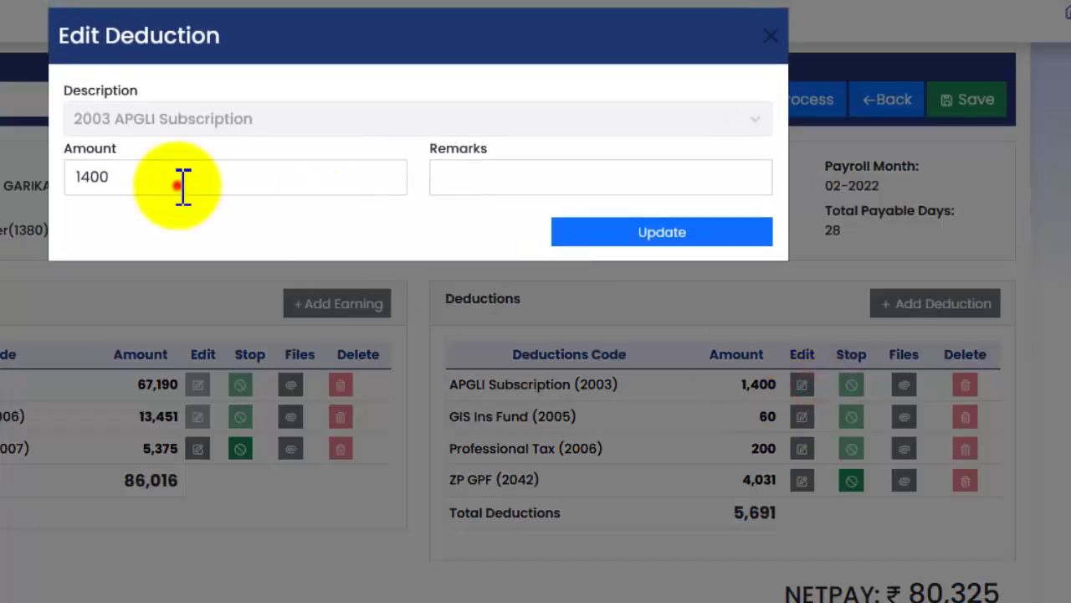
pyautogui.click(770, 36)
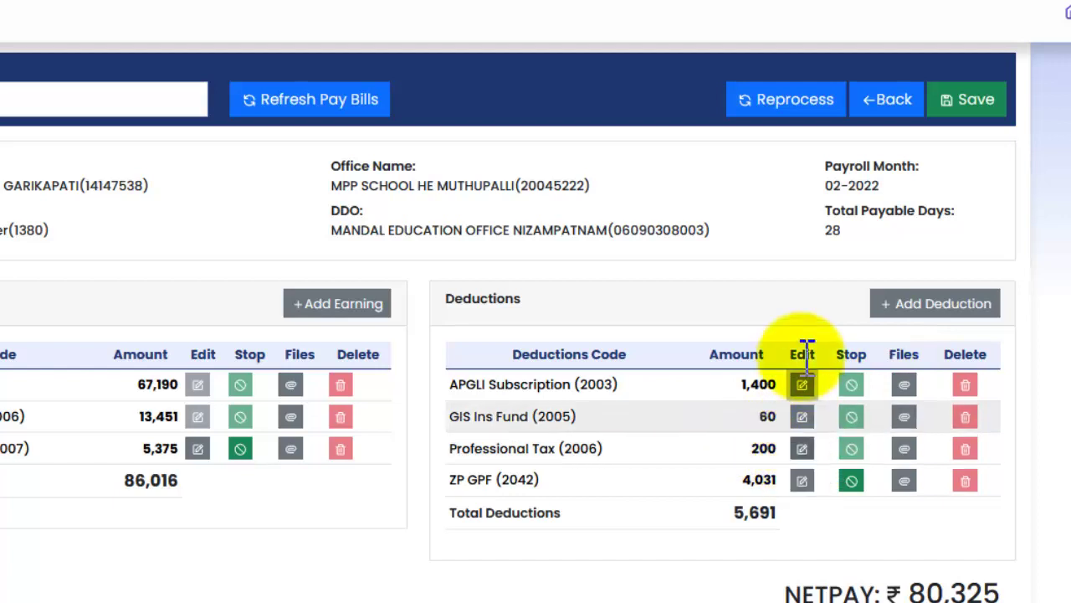
# Step: Try adding a 2036 INCOME TAX deduction, check its amount and remarks fields, and close the form without adding it
pyautogui.click(922, 318)
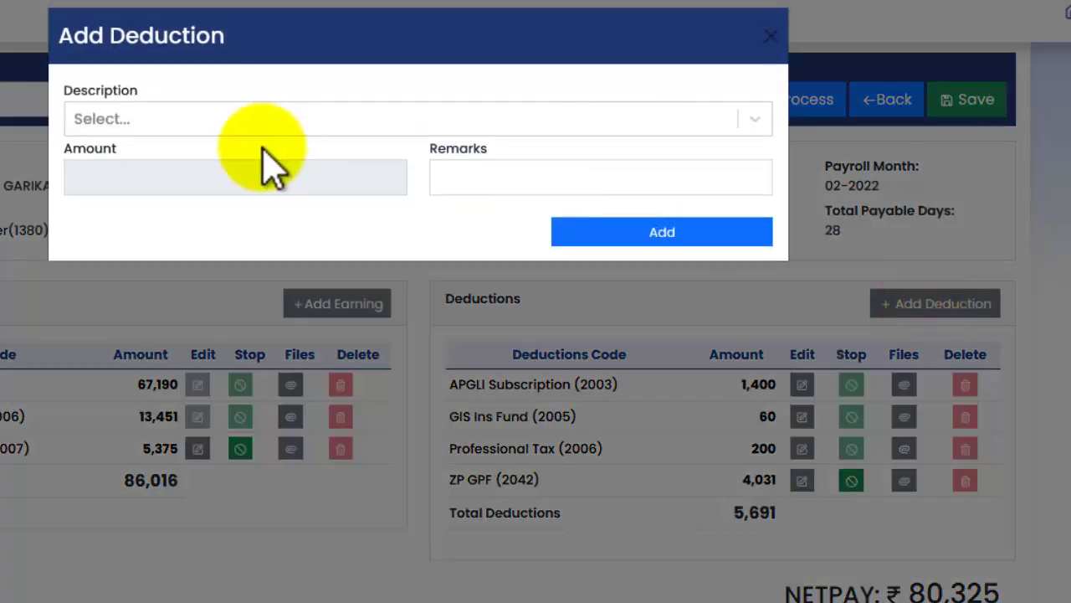
pyautogui.click(202, 121)
pyautogui.write('I')
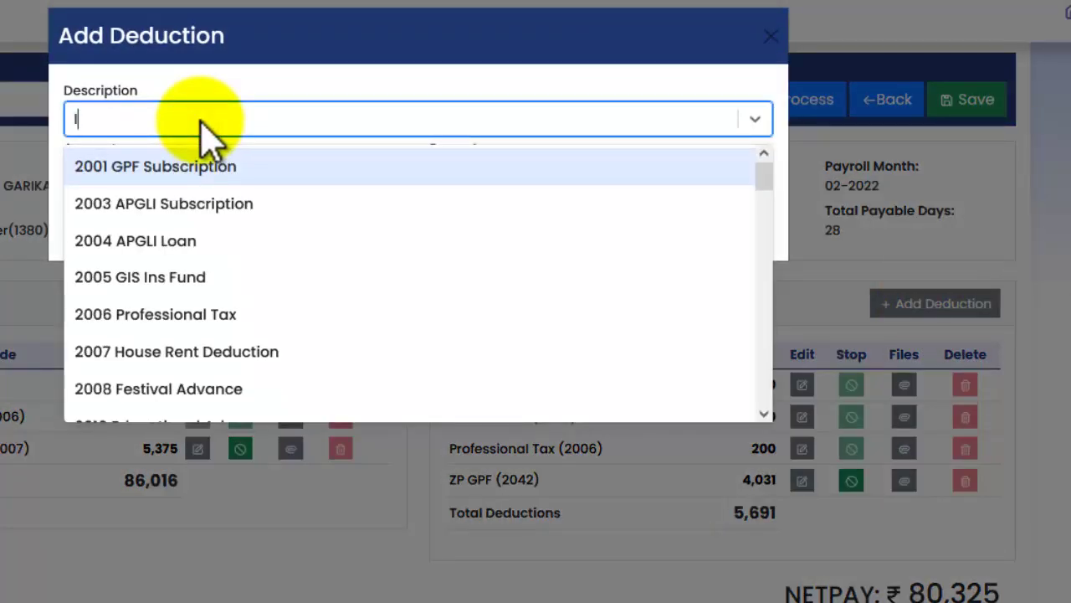
pyautogui.write('NCOM')
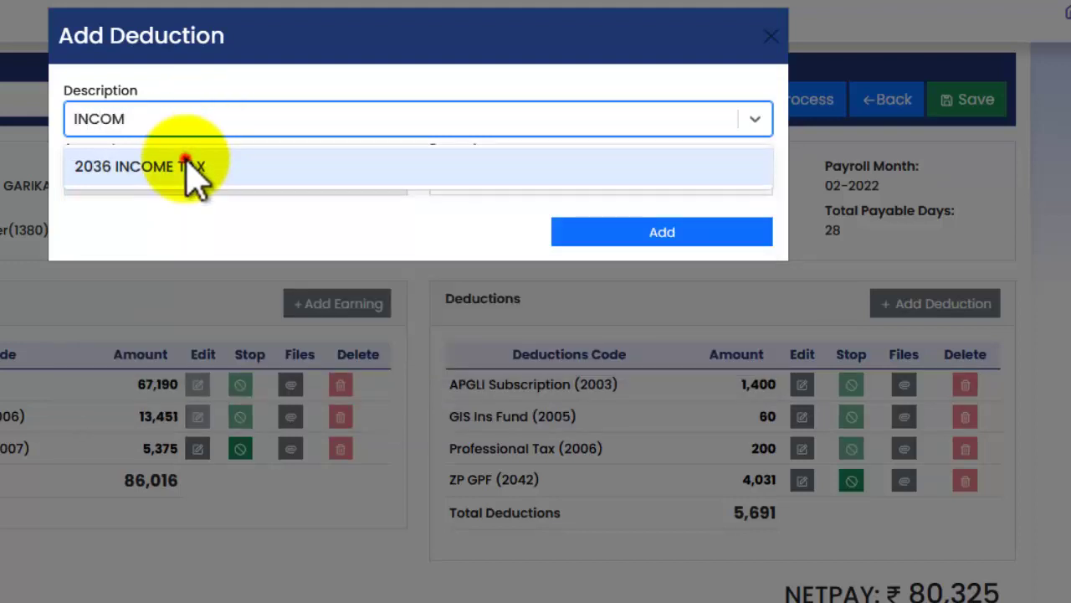
pyautogui.click(189, 166)
pyautogui.click(275, 187)
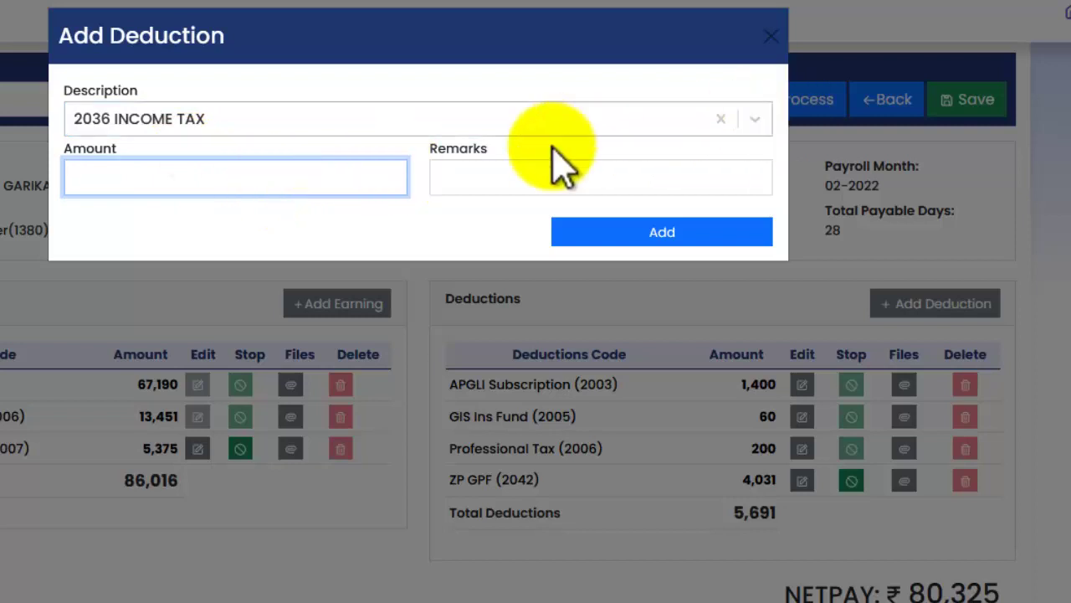
pyautogui.click(538, 175)
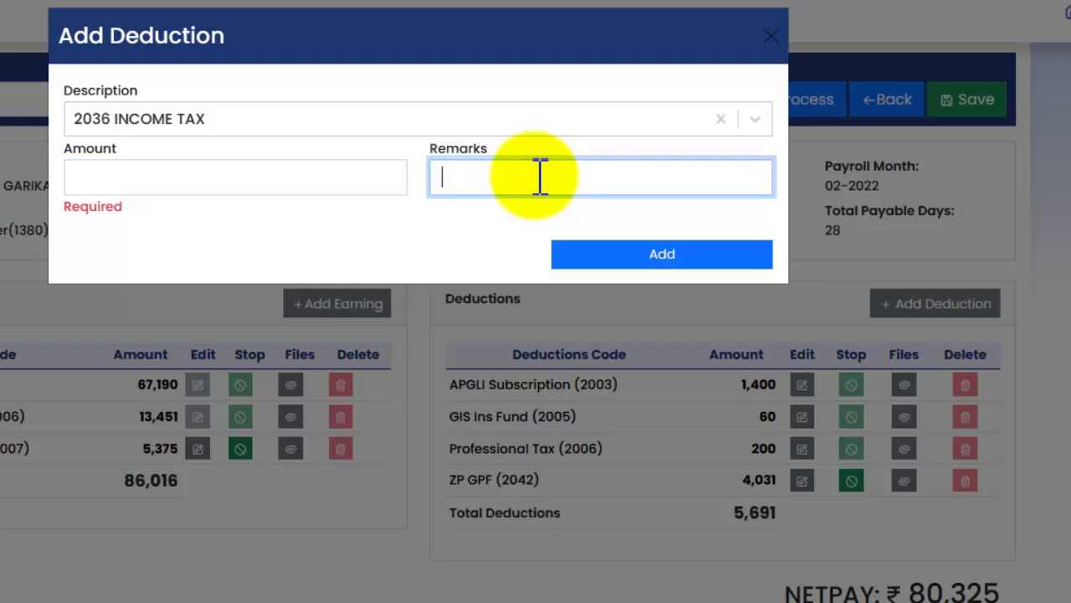
pyautogui.click(771, 36)
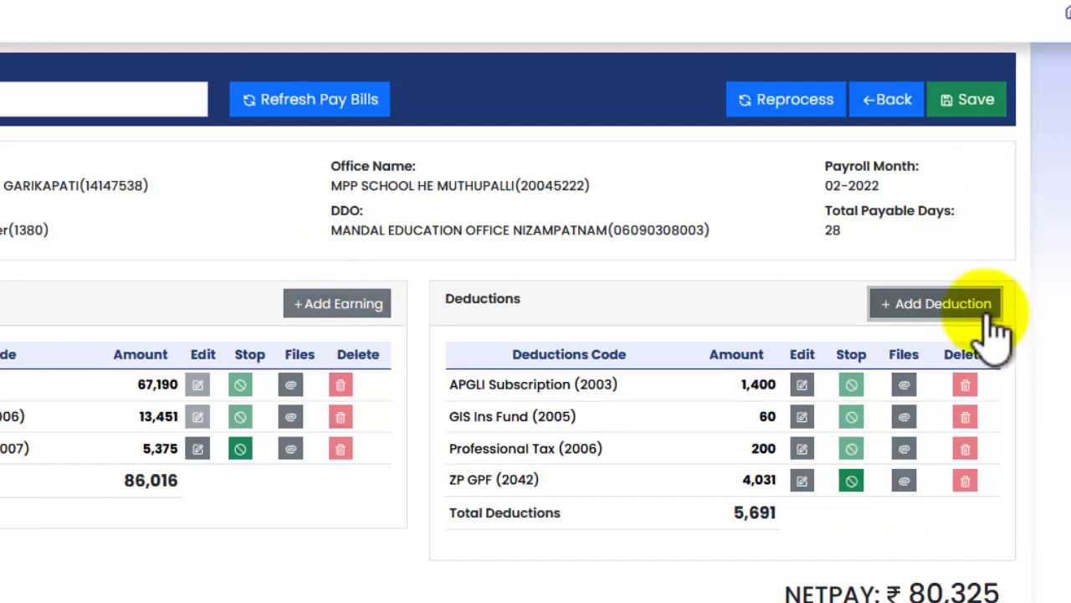
# Step: Check the file upload form of the ZP GPF deduction, close it, and save the employee's payroll
pyautogui.click(905, 480)
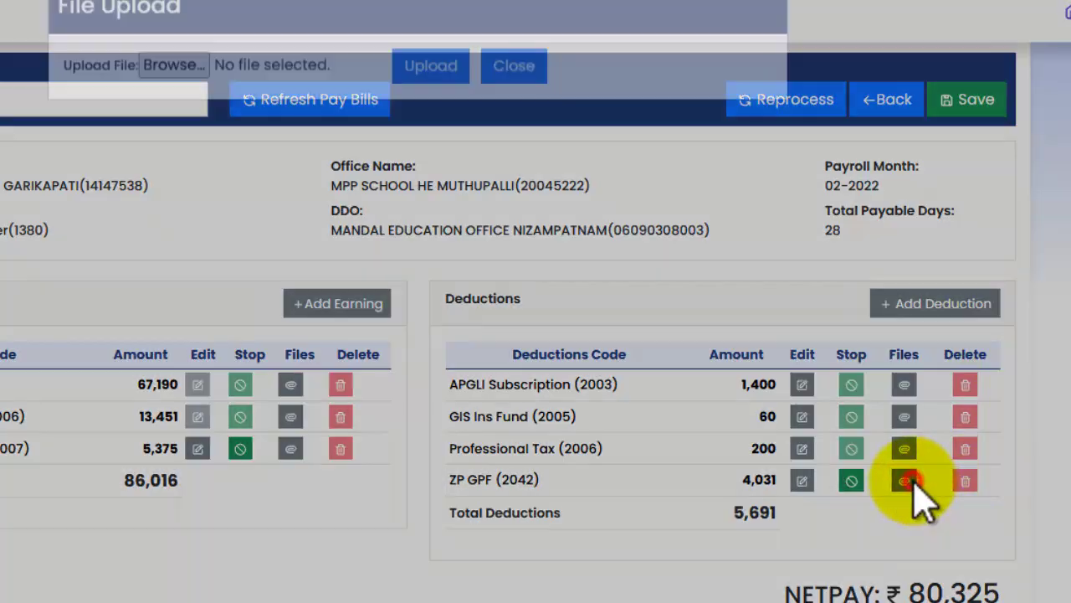
pyautogui.click(514, 97)
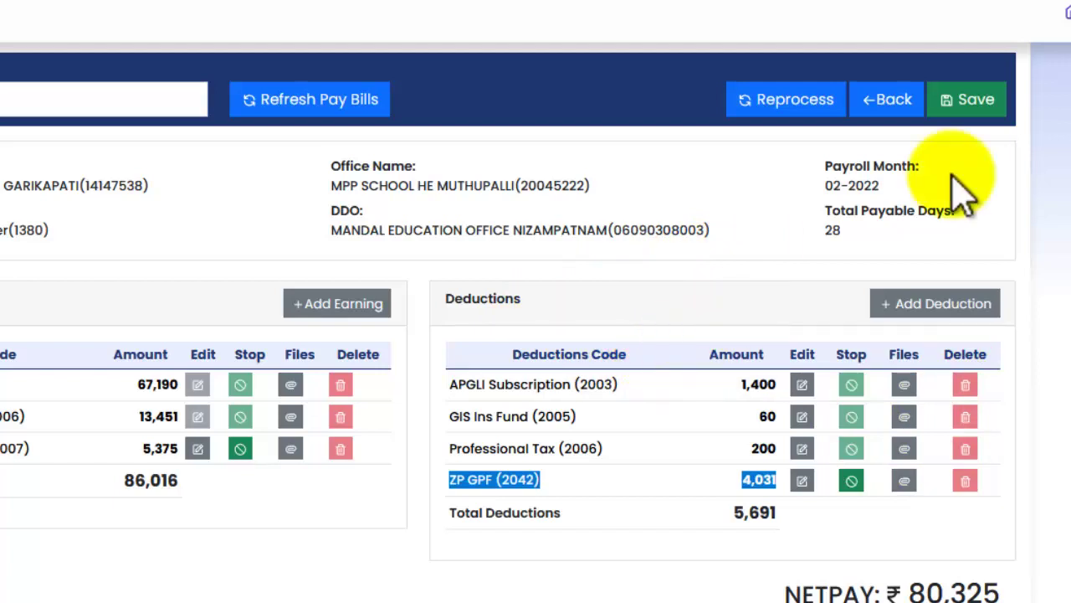
pyautogui.click(976, 101)
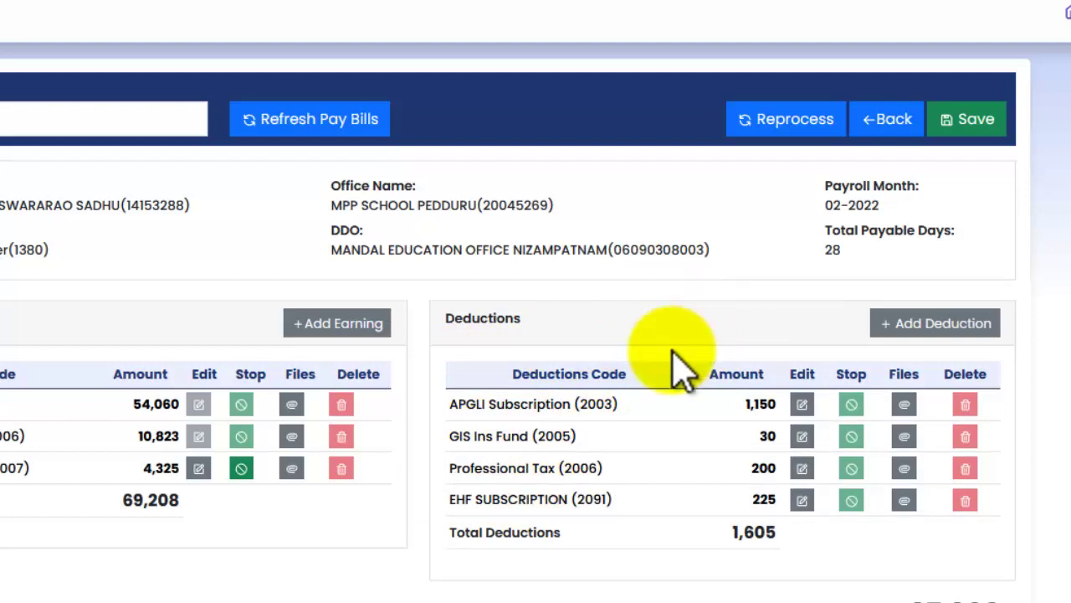
# Step: Add the 2043 CPS(New GPF) deduction with the remark CPS for the Peddur school employee and save the payroll
pyautogui.click(941, 329)
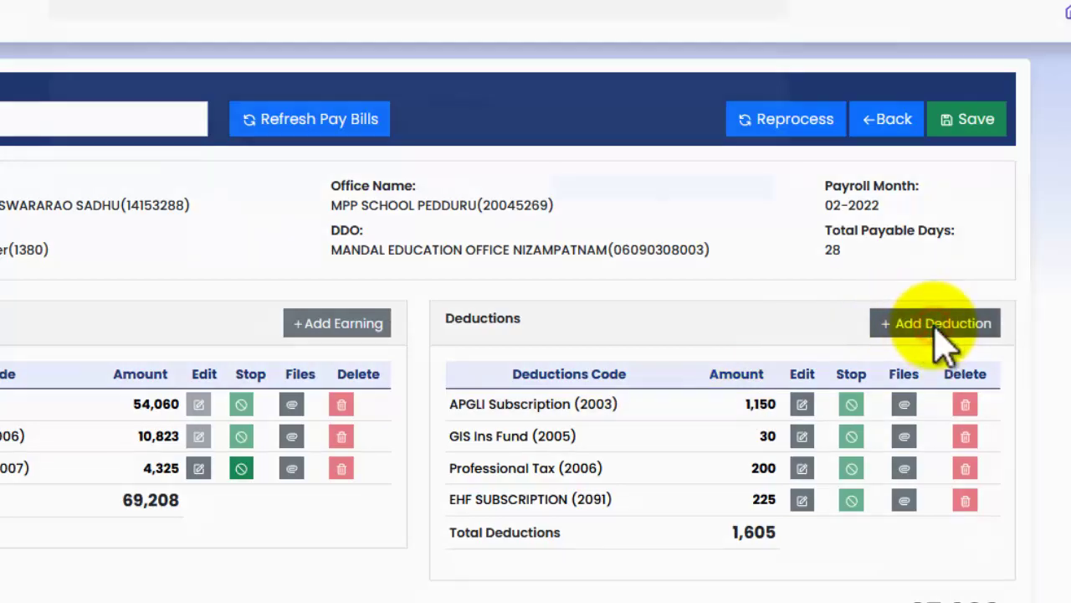
pyautogui.click(196, 116)
pyautogui.write('CPS')
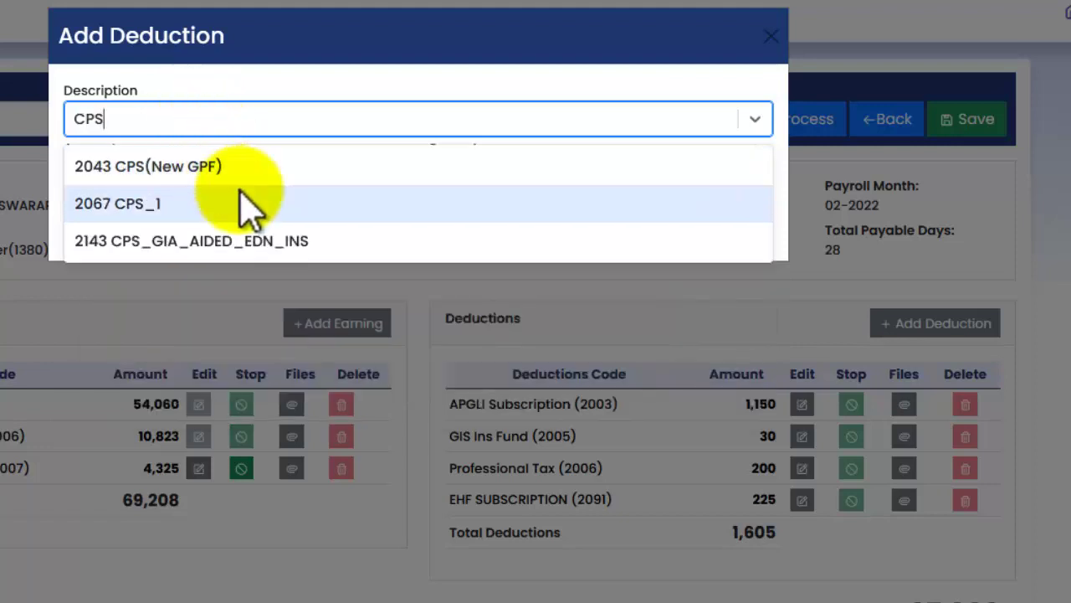
pyautogui.click(197, 166)
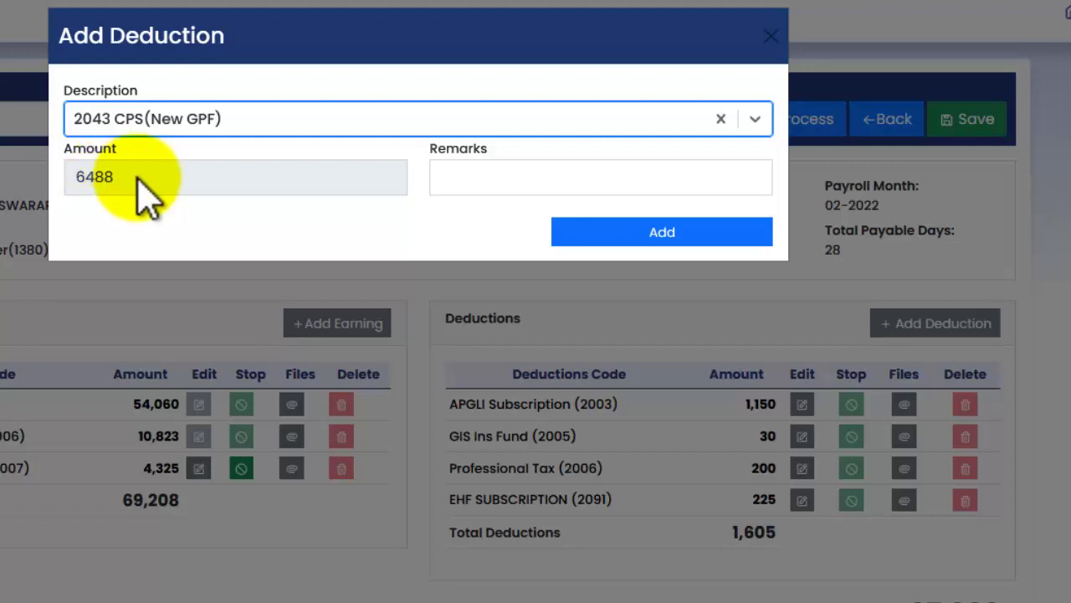
pyautogui.doubleClick(109, 182)
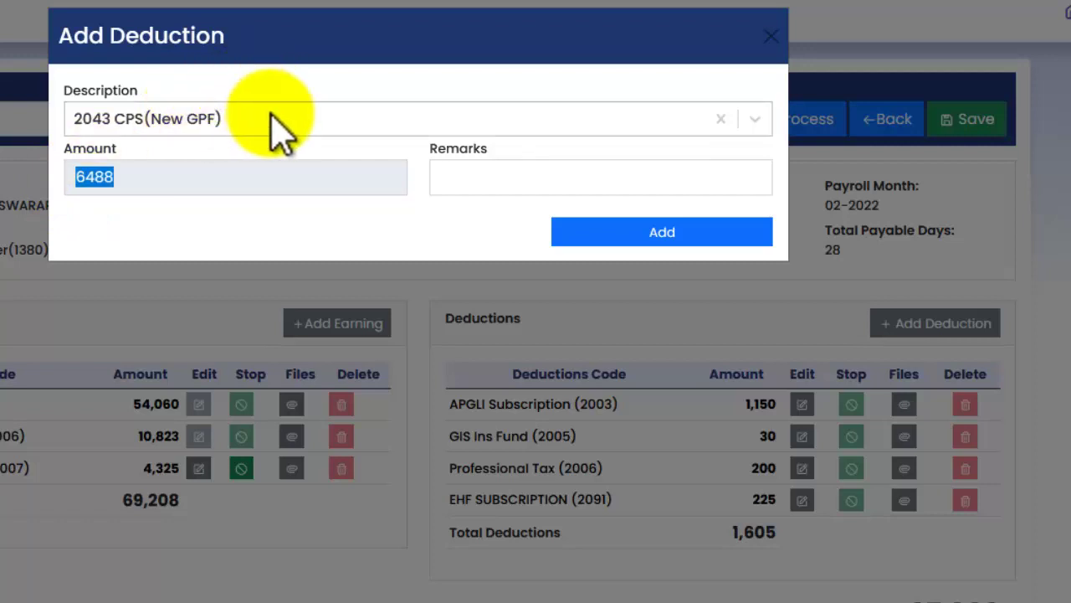
pyautogui.click(462, 172)
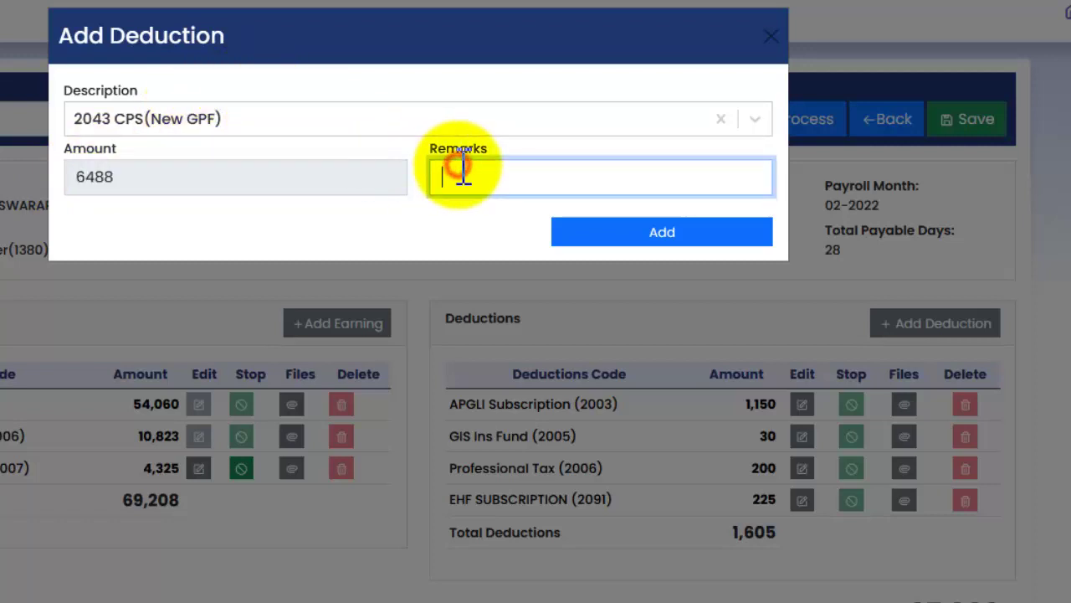
pyautogui.write('CPS')
pyautogui.click(673, 238)
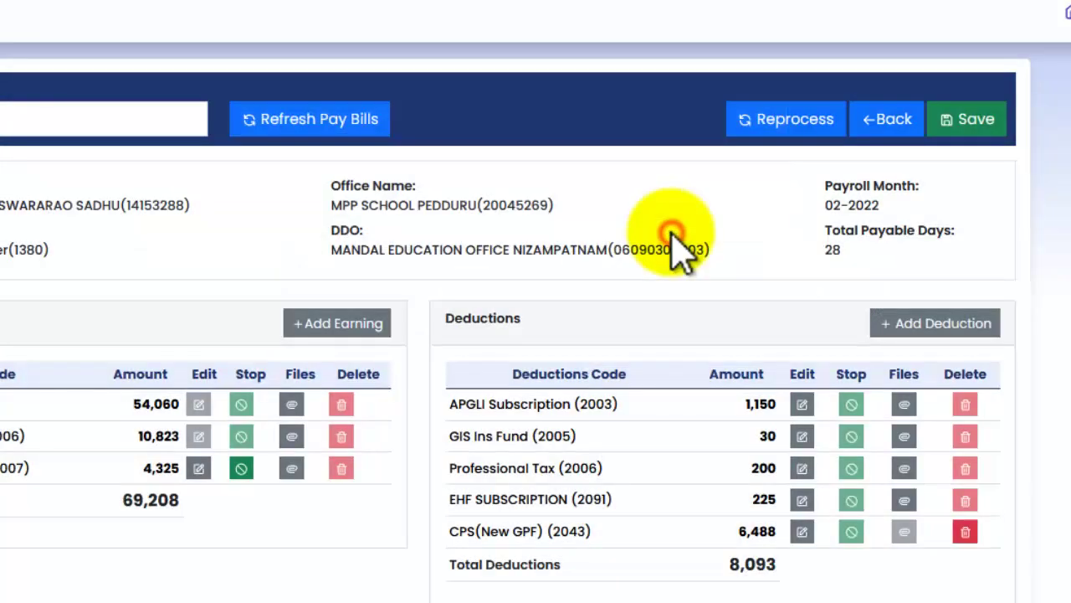
pyautogui.moveTo(609, 531); pyautogui.dragTo(447, 539)
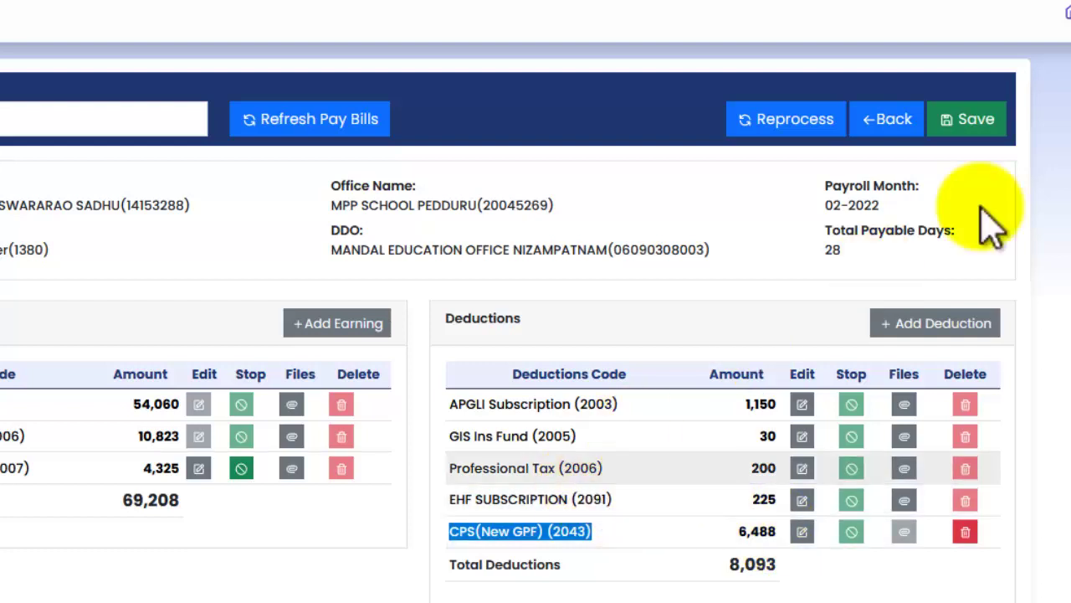
pyautogui.click(978, 122)
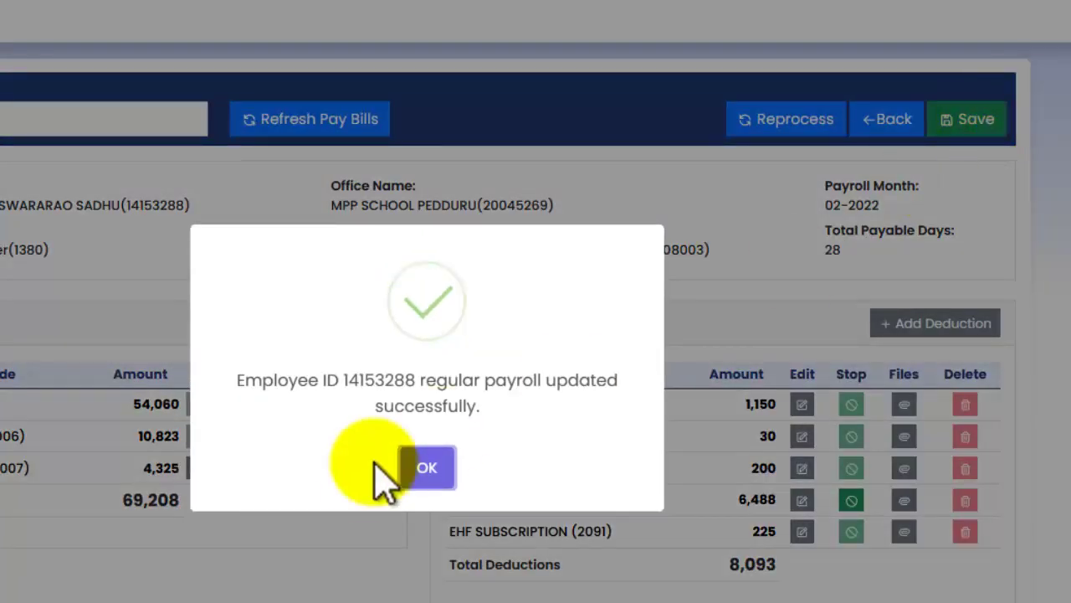
# Step: Reprocess the Peddur school employee's February 2022 payroll, check the deductions list, and refresh the pay bills
pyautogui.click(426, 451)
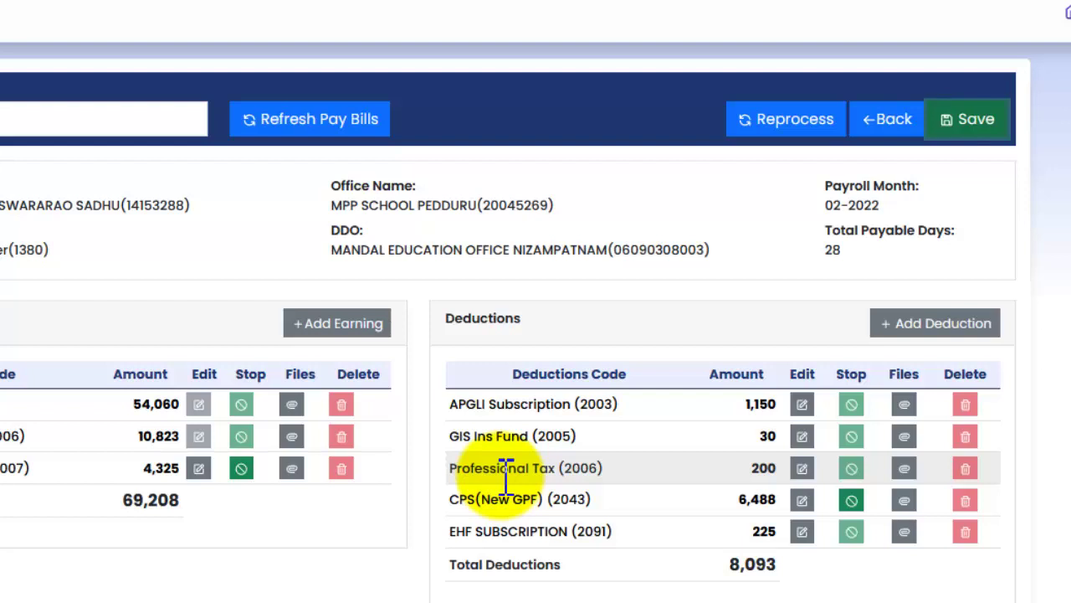
pyautogui.click(824, 124)
pyautogui.click(440, 470)
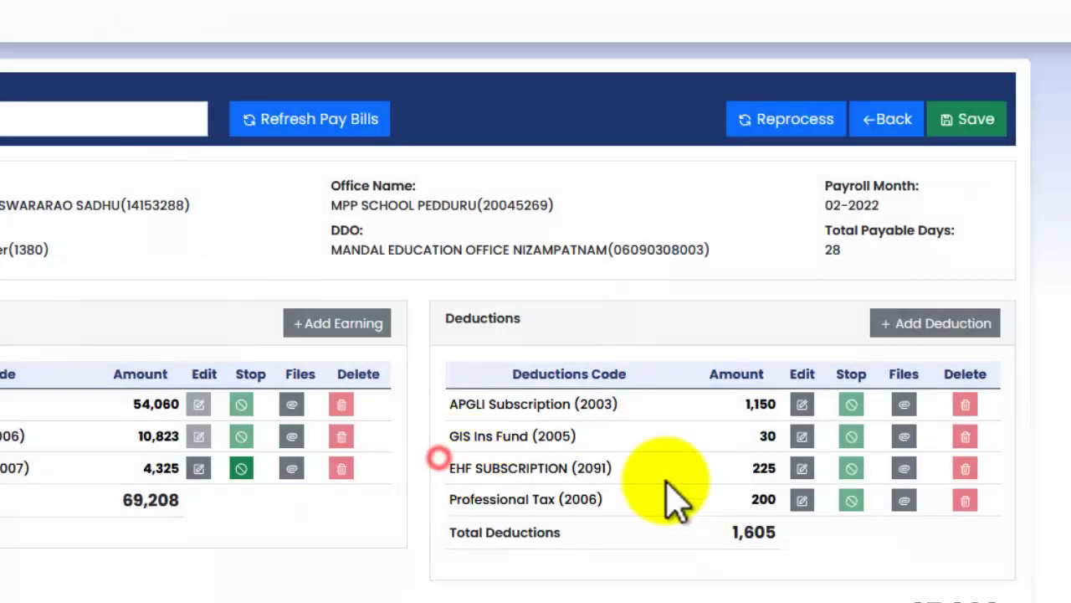
pyautogui.moveTo(446, 442); pyautogui.dragTo(617, 523)
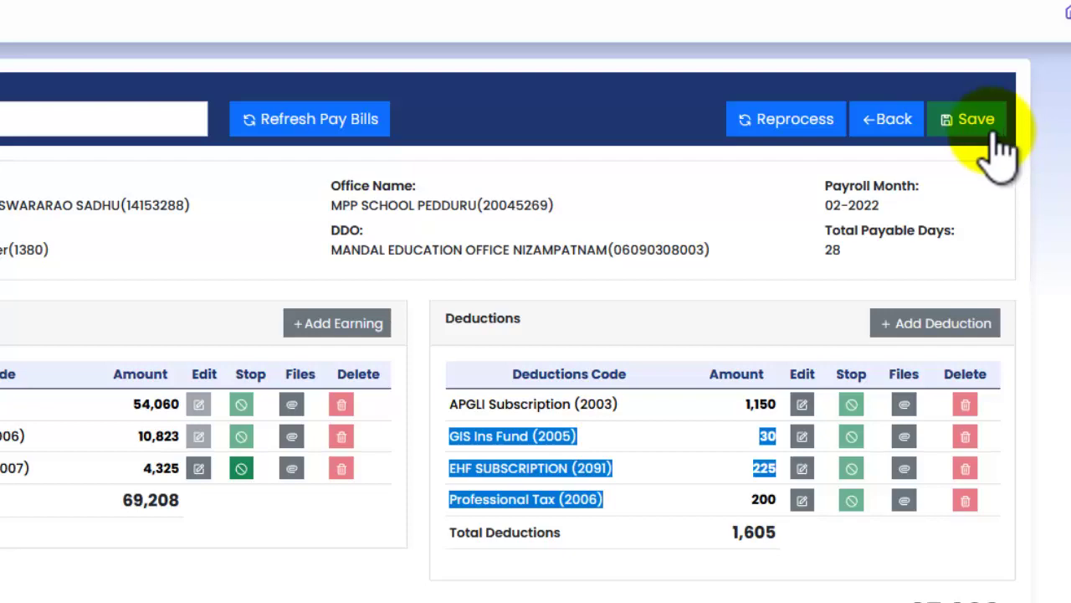
pyautogui.click(287, 126)
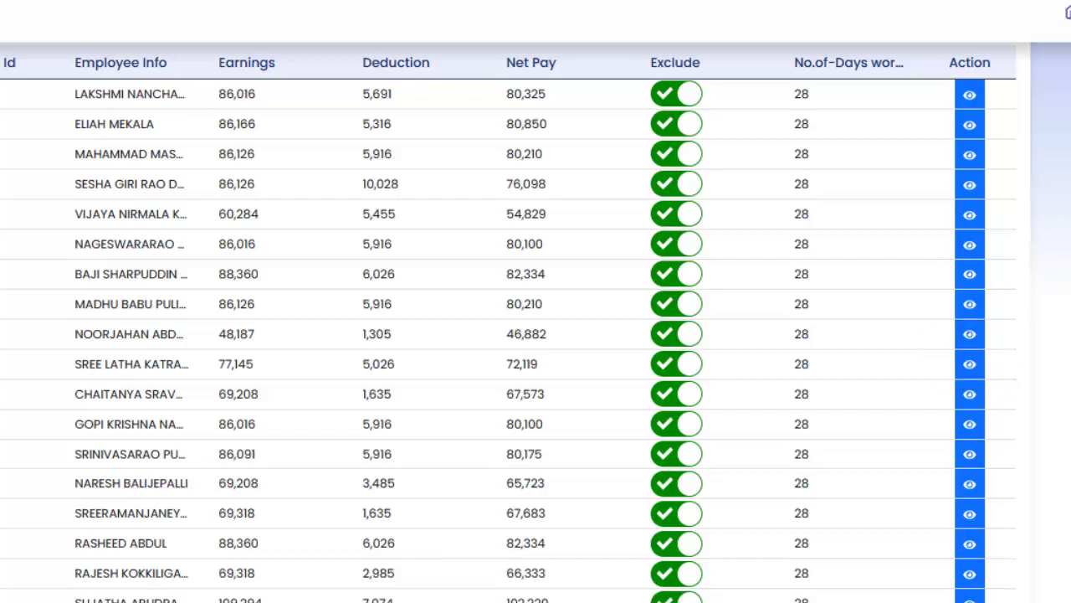
# Step: Select employees for eSign confirmation and save the employee list to proceed to the pay bill review
pyautogui.scroll(-15, 583, 485)
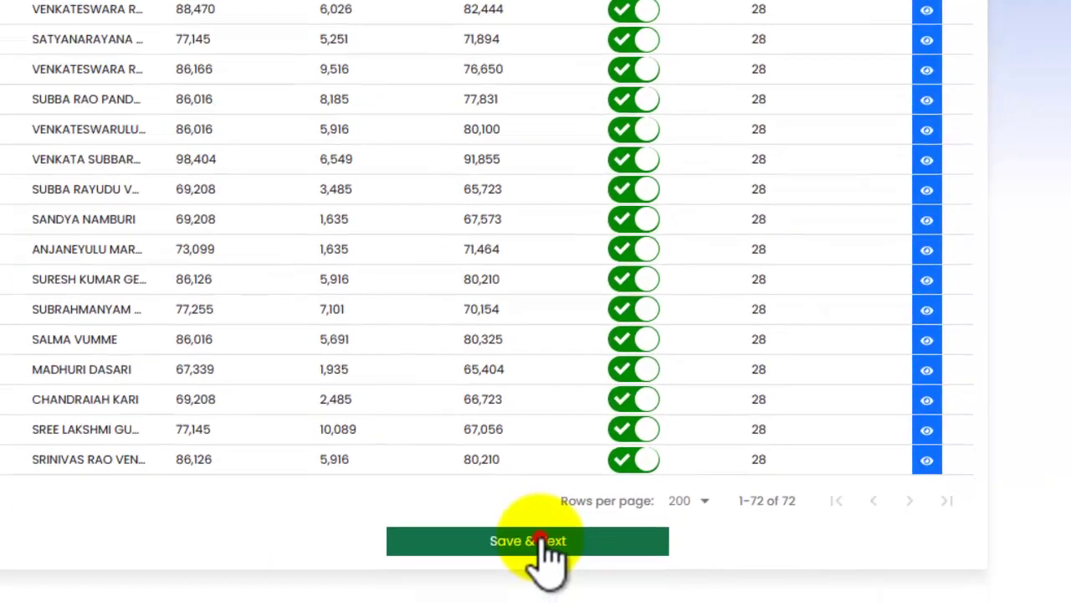
pyautogui.click(530, 517)
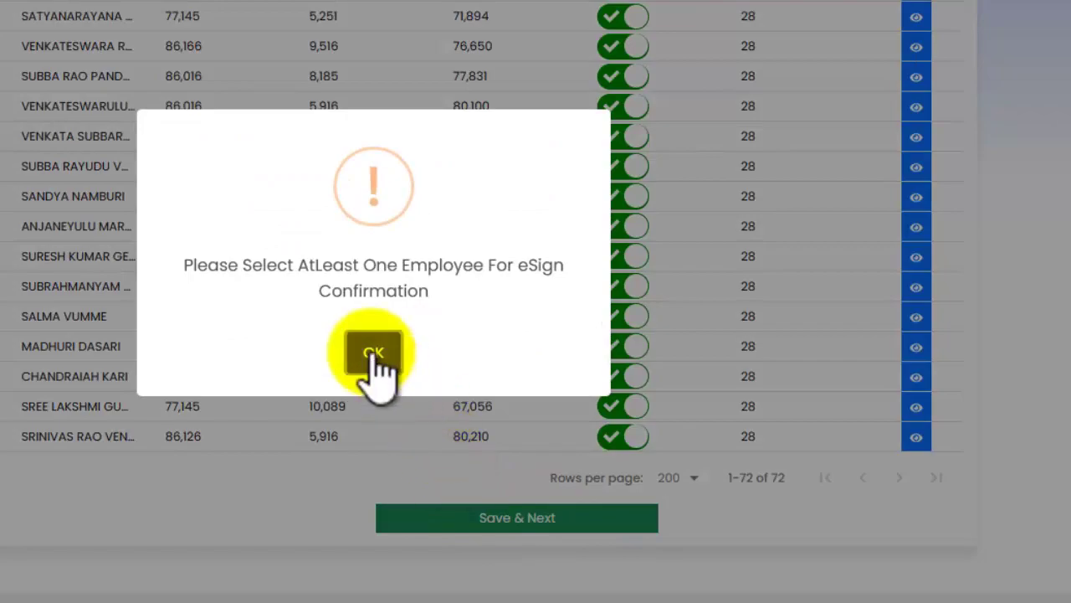
pyautogui.click(370, 351)
pyautogui.scroll(15, 371, 351)
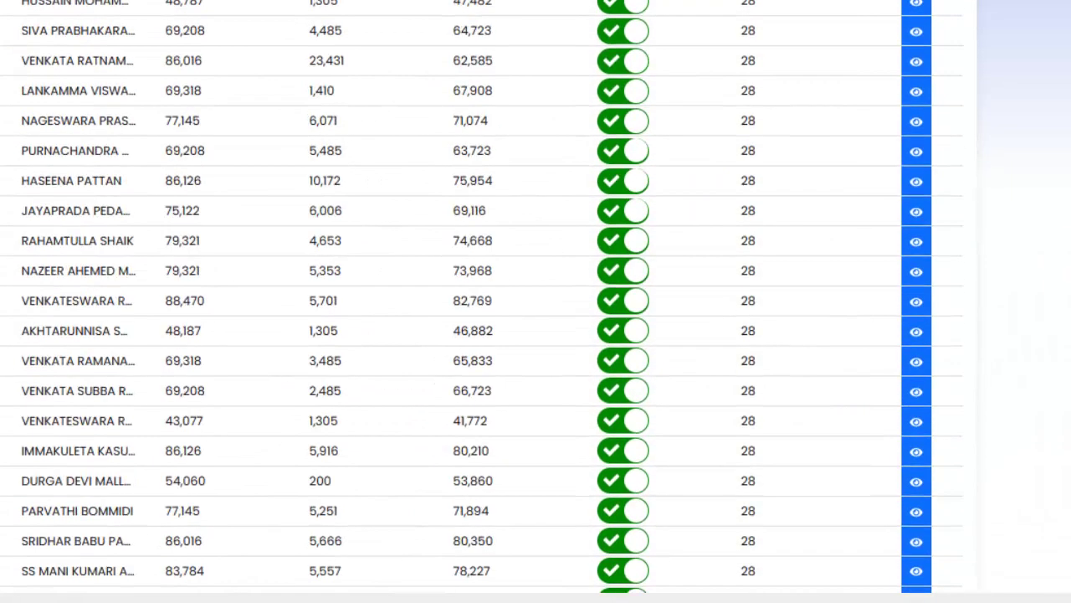
pyautogui.scroll(6, 482, 301)
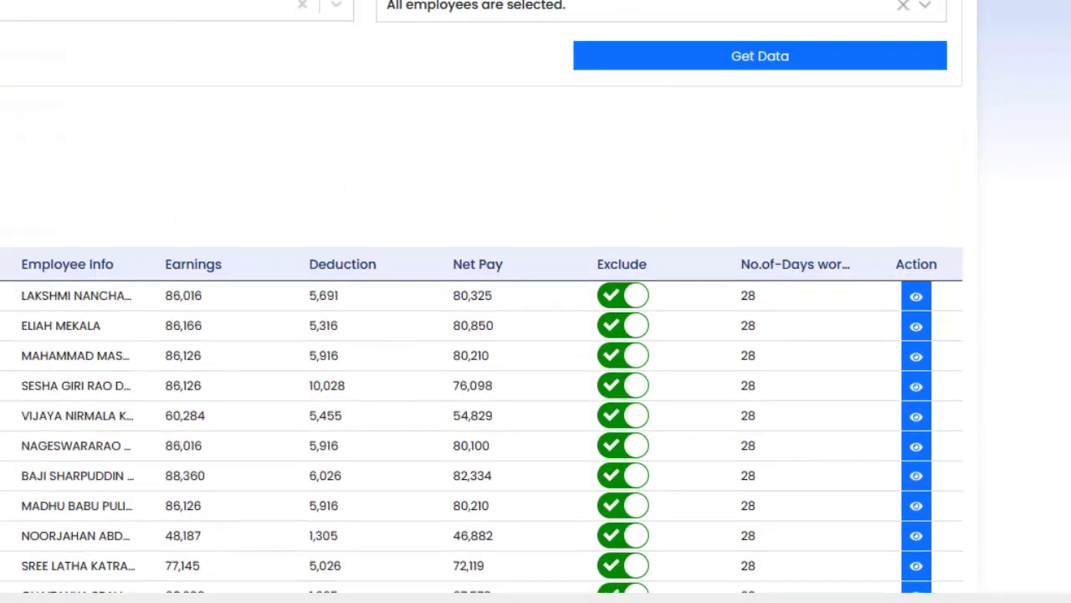
pyautogui.scroll(-20, 1023, 494)
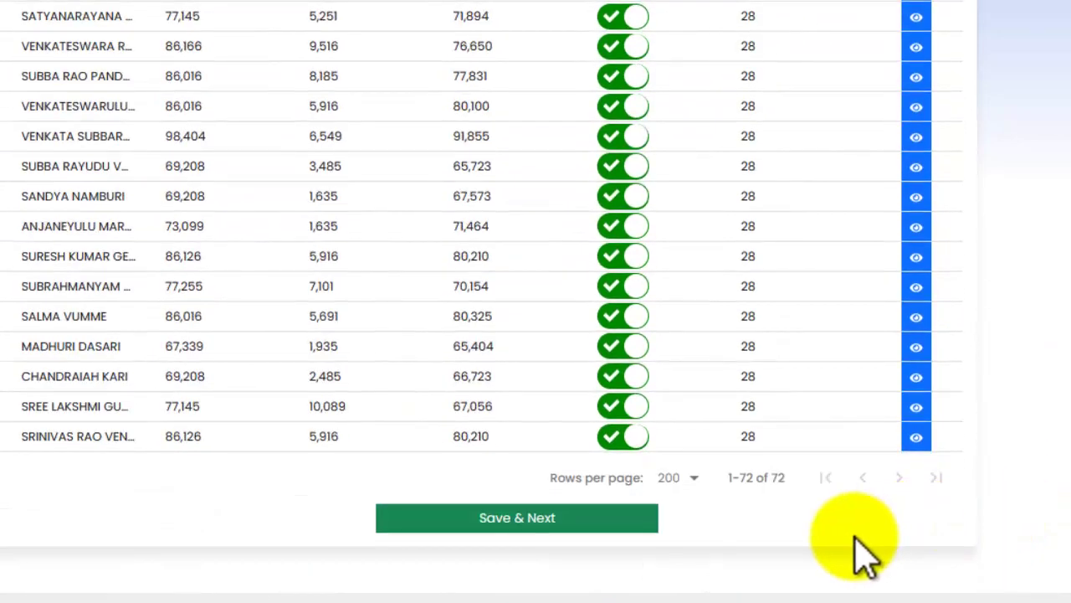
pyautogui.click(605, 532)
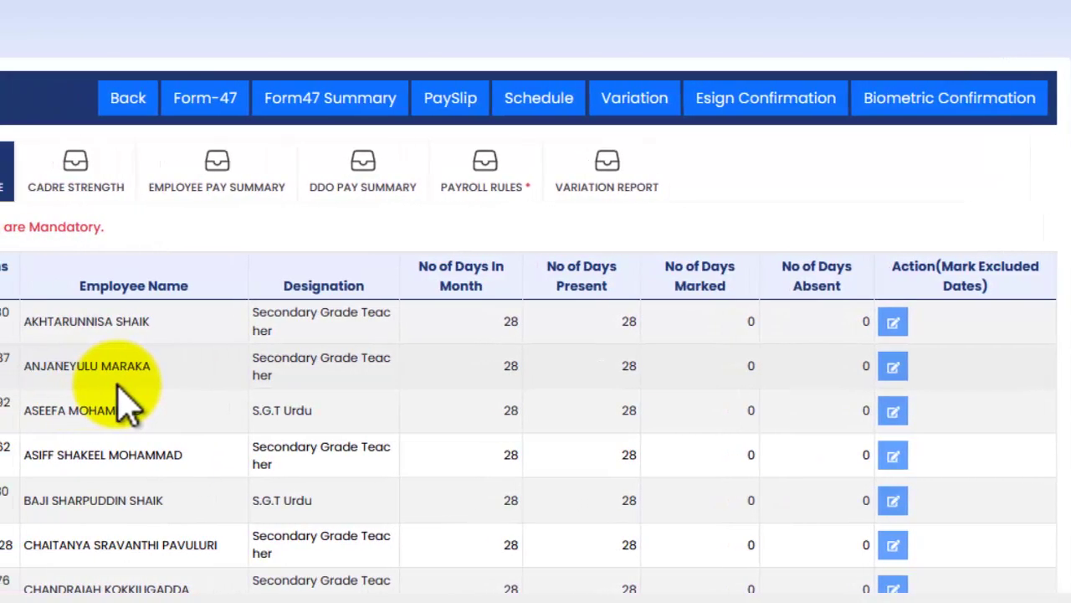
# Step: Review the employees' attendance days, request the Form-47 PDF, and close its download prompt without saving
pyautogui.scroll(-2, 1052, 215)
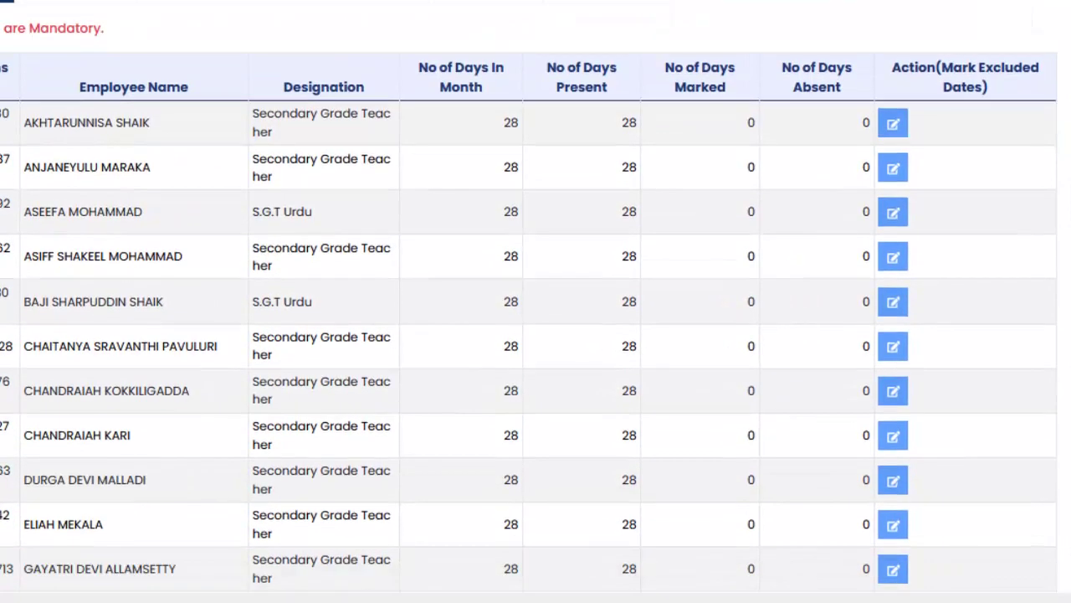
pyautogui.scroll(1, 536, 318)
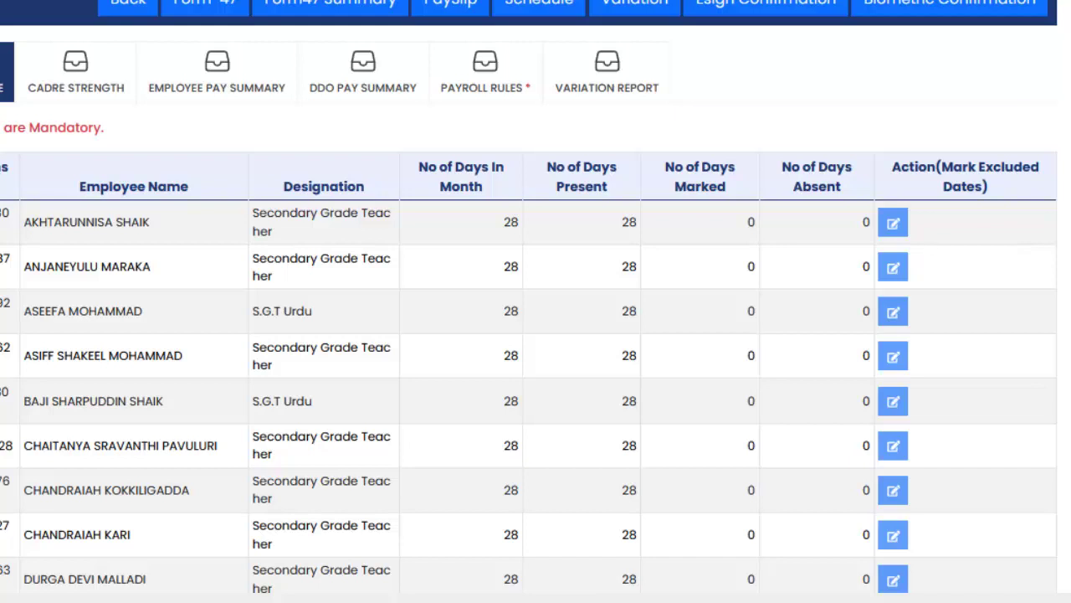
pyautogui.click(213, 14)
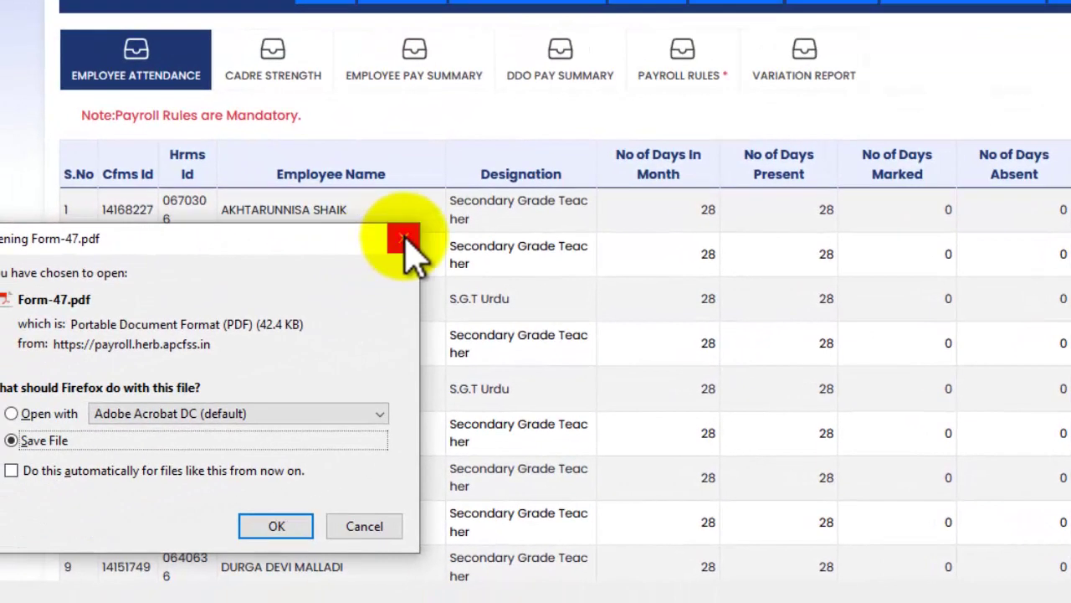
pyautogui.click(402, 240)
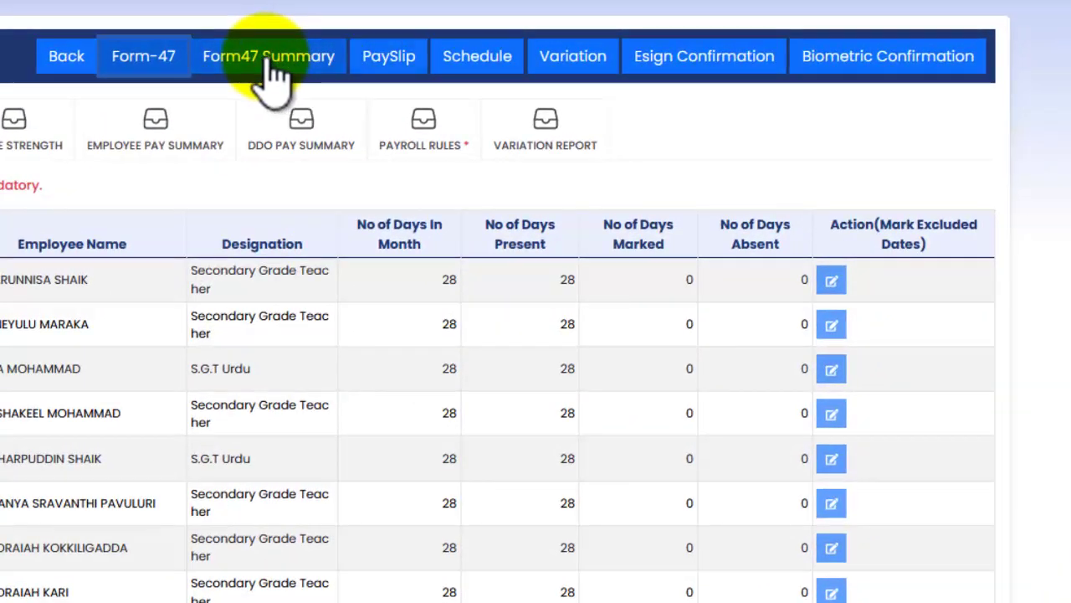
# Step: Download the pay slip file, dismiss the schedule download, and request the variation file
pyautogui.click(372, 69)
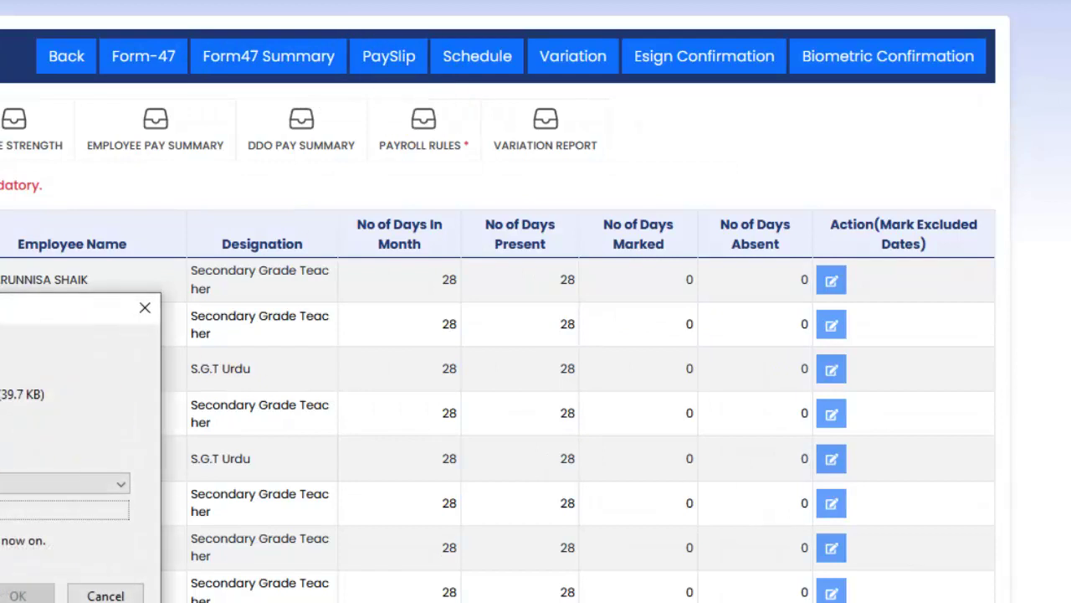
pyautogui.click(15, 592)
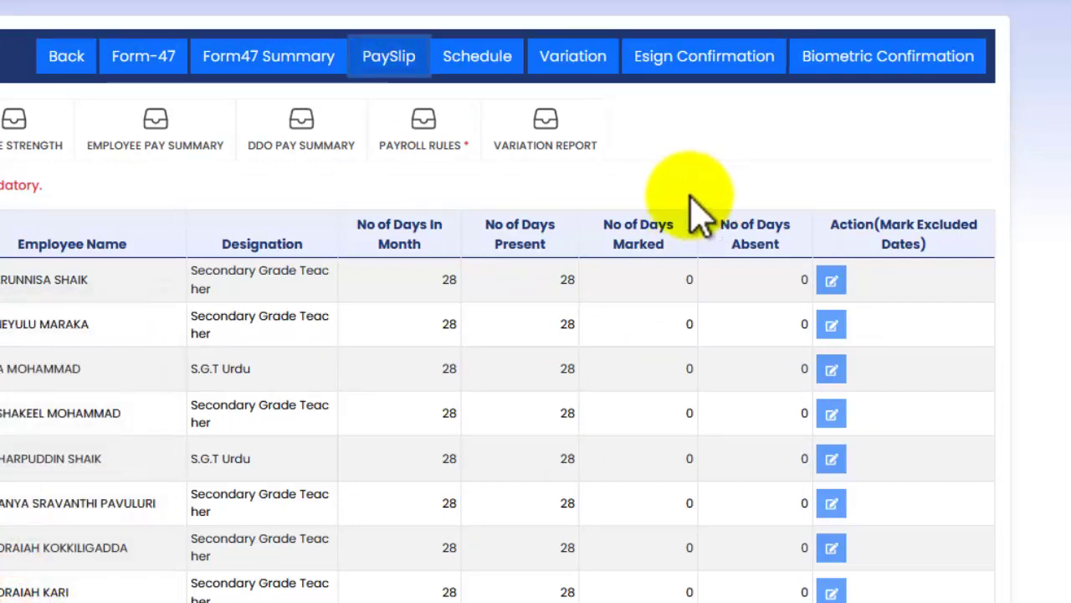
pyautogui.click(762, 1)
pyautogui.click(751, 1)
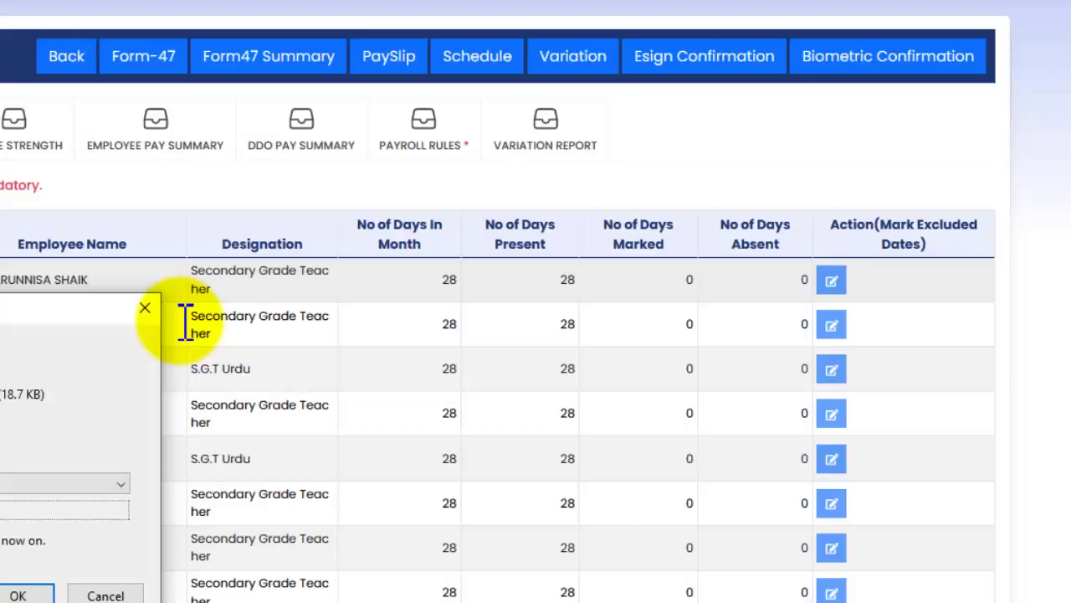
pyautogui.click(139, 305)
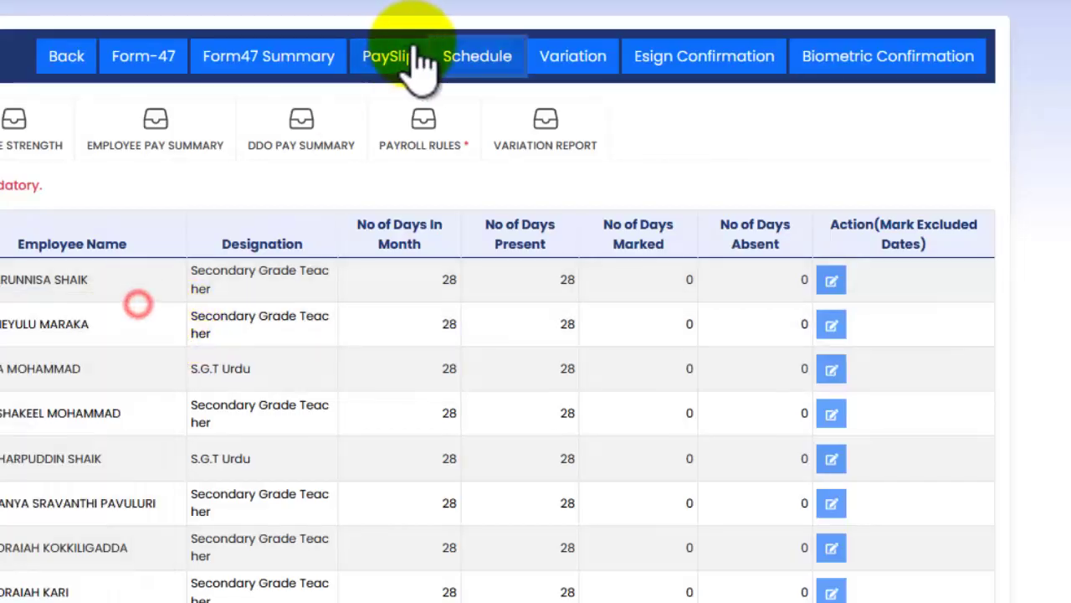
pyautogui.click(596, 74)
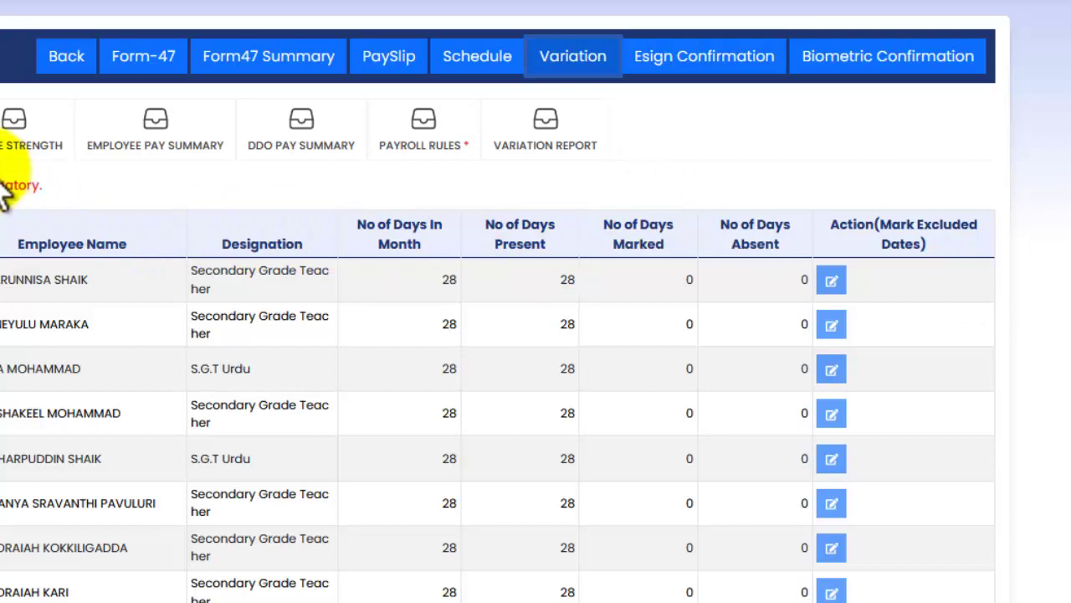
# Step: Review the bill's cadre strength, employee pay summary and DDO pay summary
pyautogui.click(16, 119)
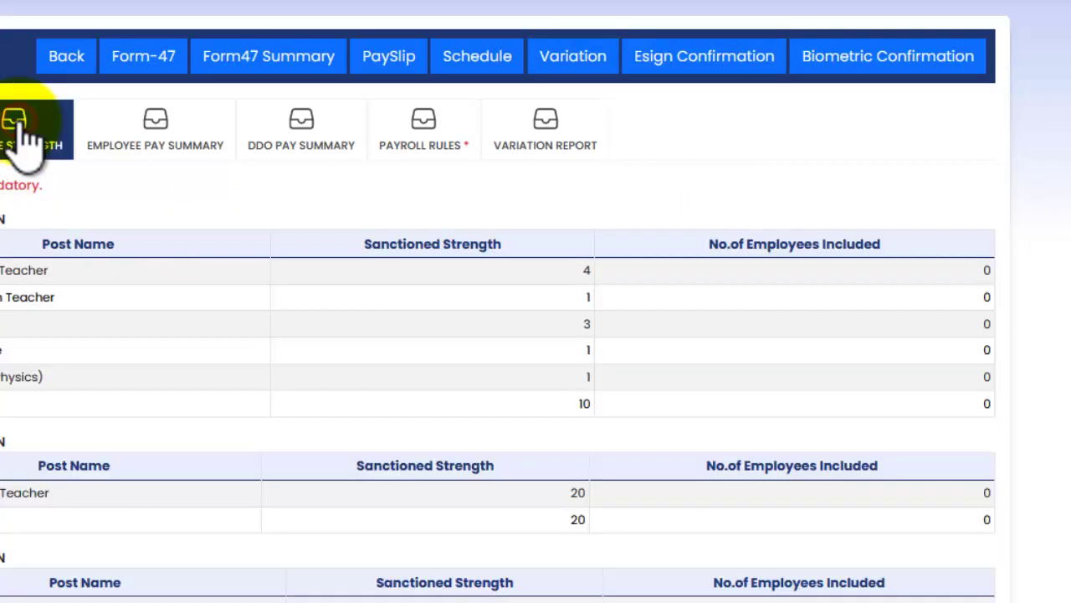
pyautogui.scroll(-10, 394, 323)
pyautogui.scroll(10, 369, 385)
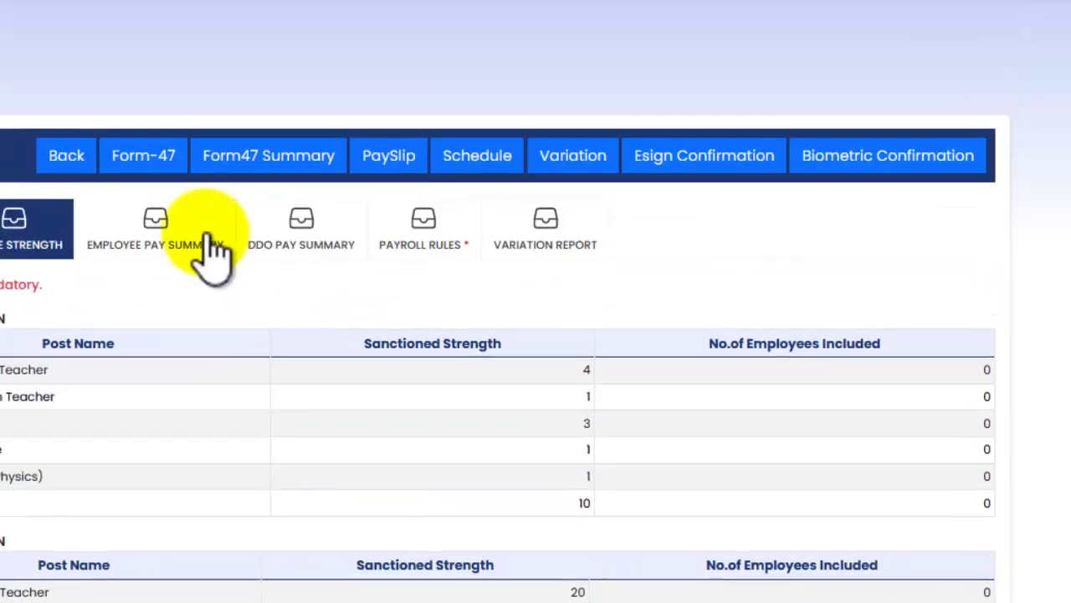
pyautogui.click(176, 238)
pyautogui.click(298, 241)
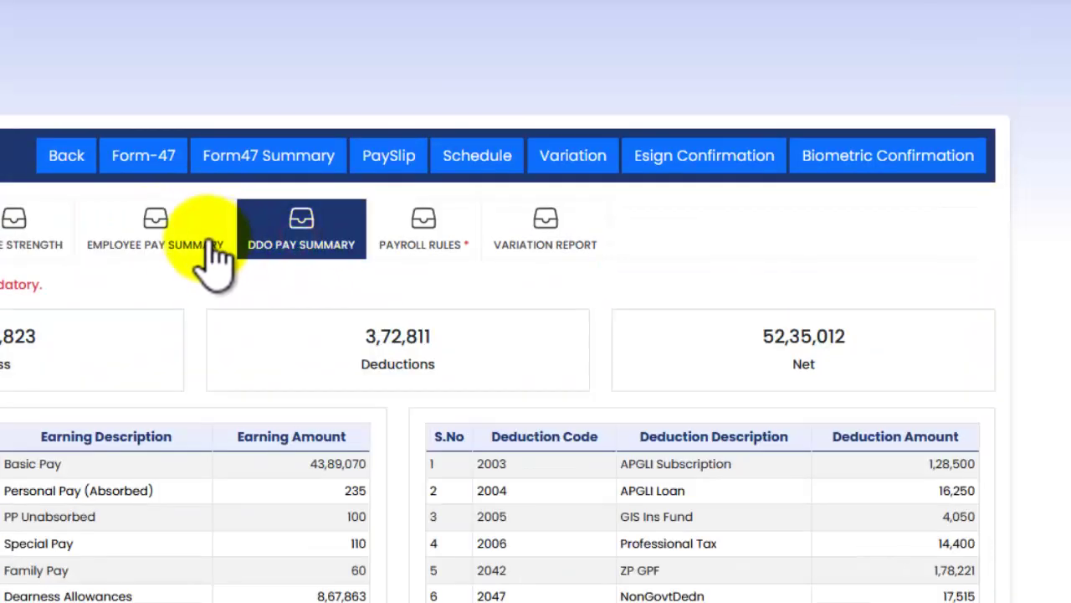
pyautogui.click(185, 234)
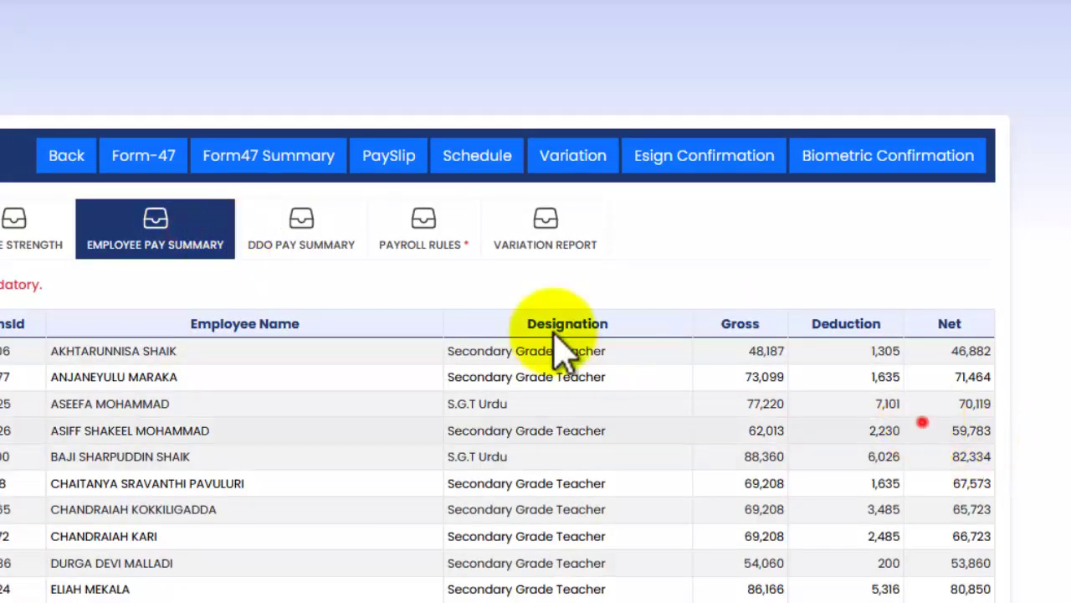
pyautogui.click(356, 226)
# Step: Accept all four mandatory payroll rules for the pay bill
pyautogui.click(427, 215)
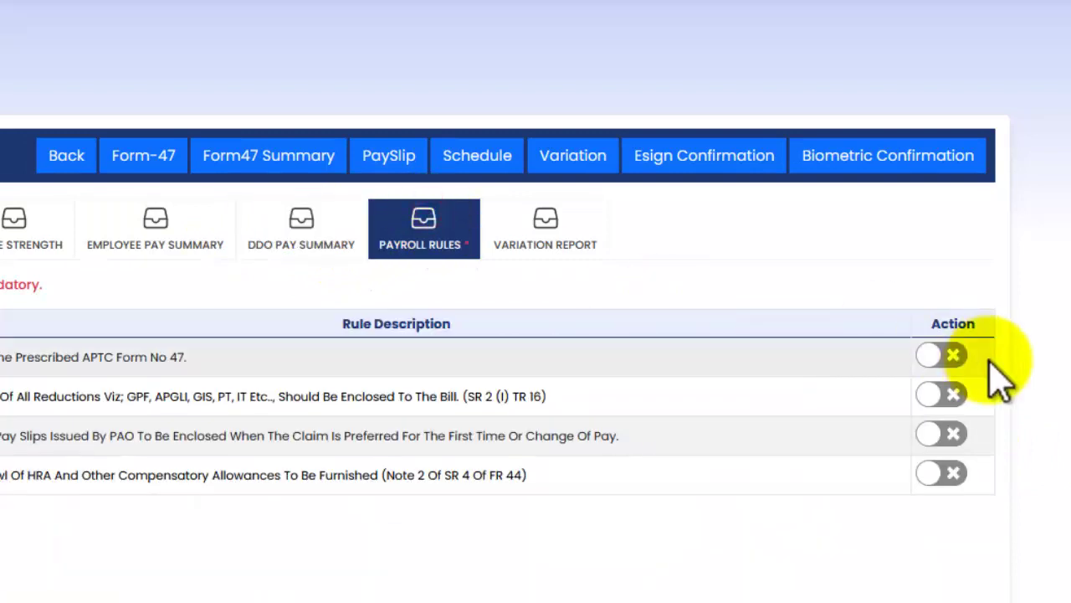
pyautogui.click(943, 357)
pyautogui.click(944, 395)
pyautogui.click(944, 434)
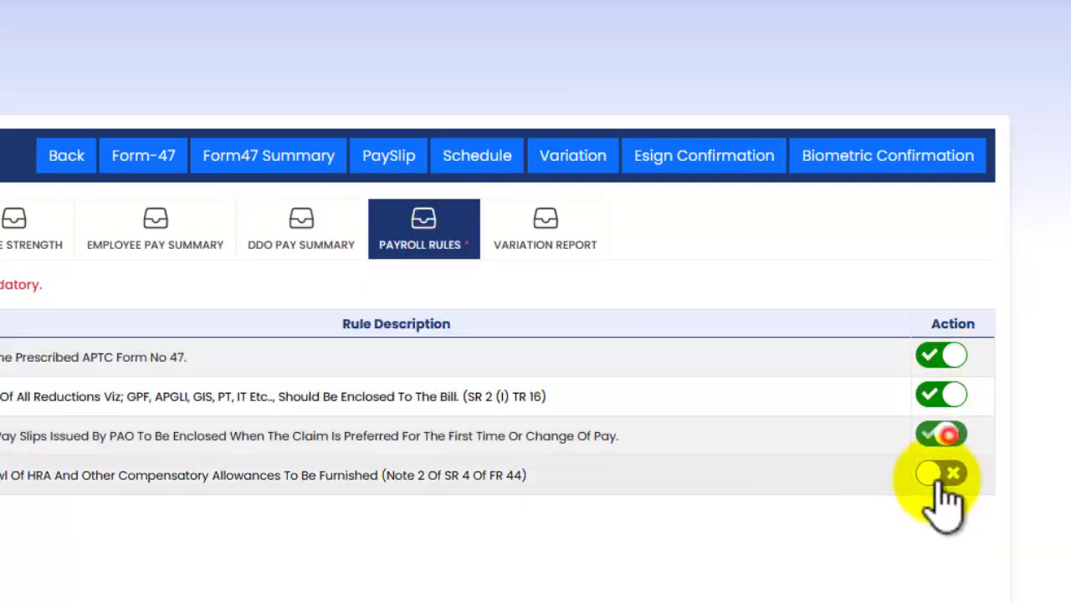
pyautogui.click(941, 474)
# Step: Examine the variation report for employees' changed earnings and deductions, including the INCOME TAX (2036) and CPS (2043) differences
pyautogui.click(554, 241)
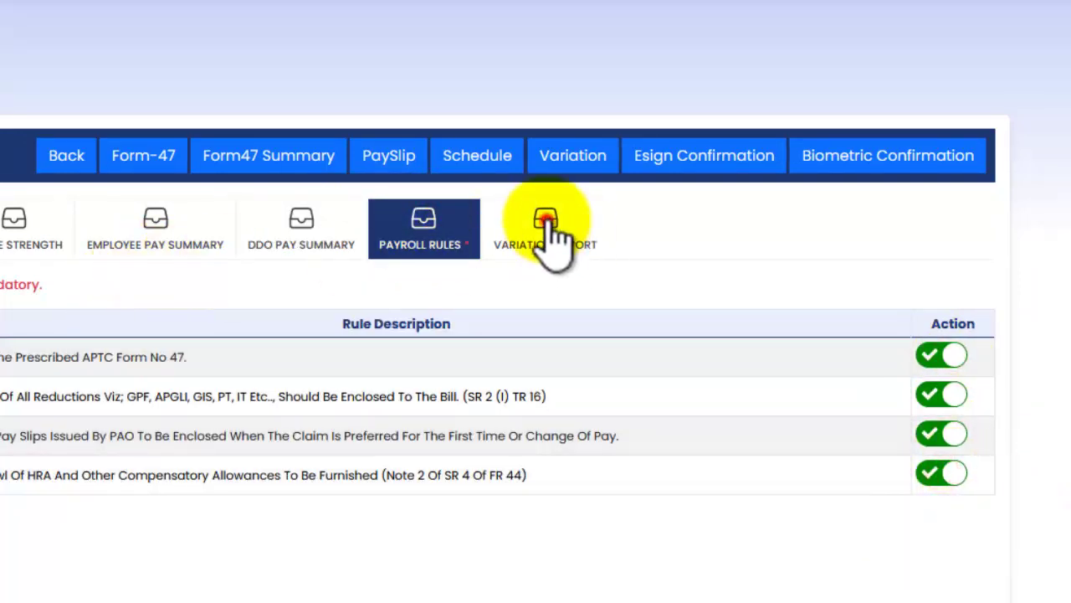
pyautogui.scroll(-5, 1000, 326)
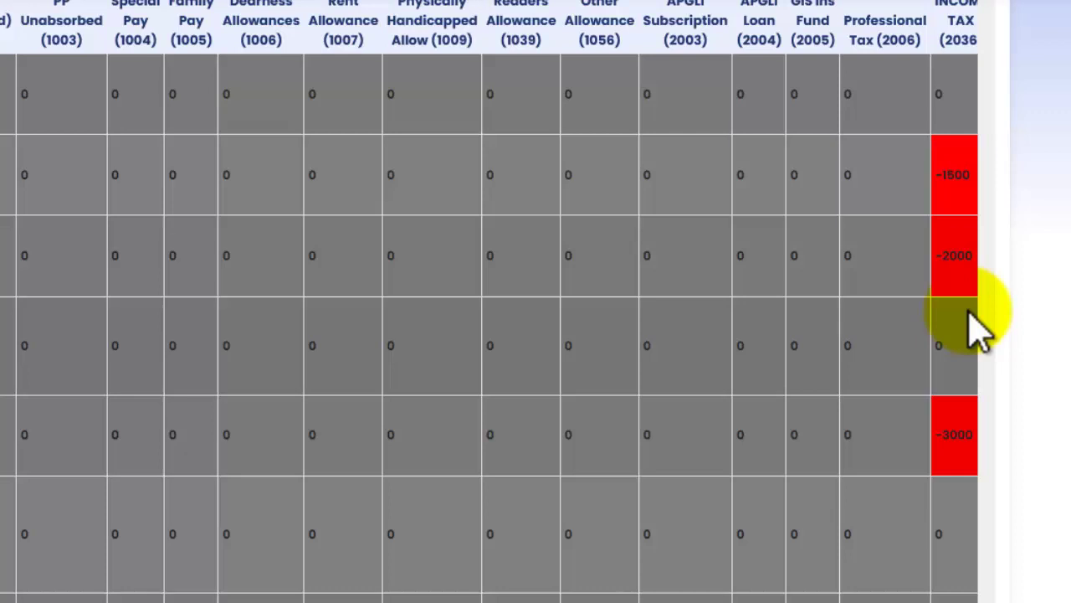
pyautogui.scroll(-6, 521, 363)
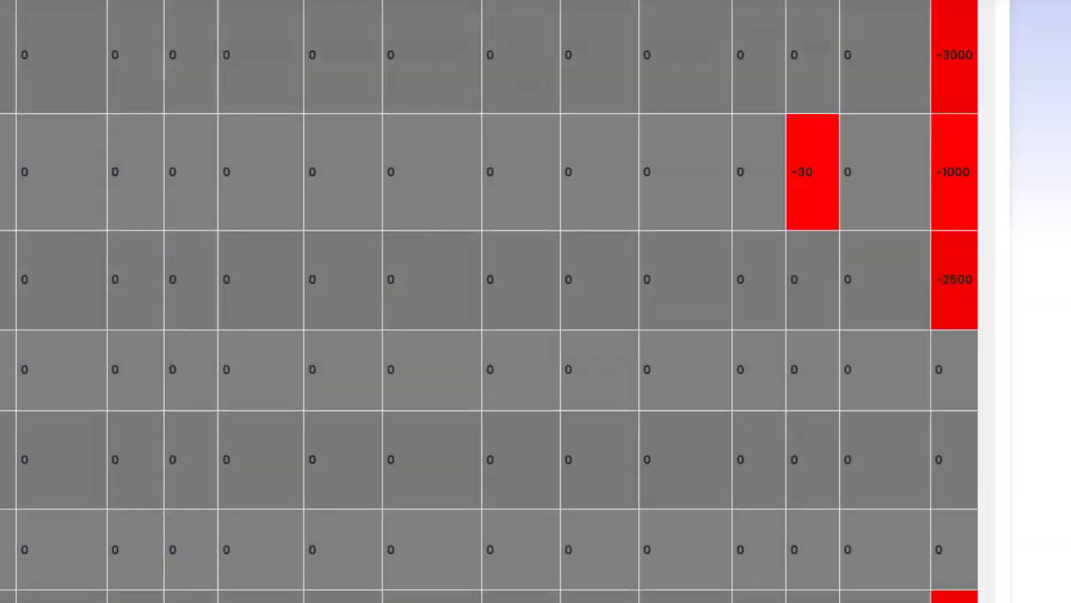
pyautogui.scroll(-3, 489, 302)
pyautogui.scroll(-10, 488, 301)
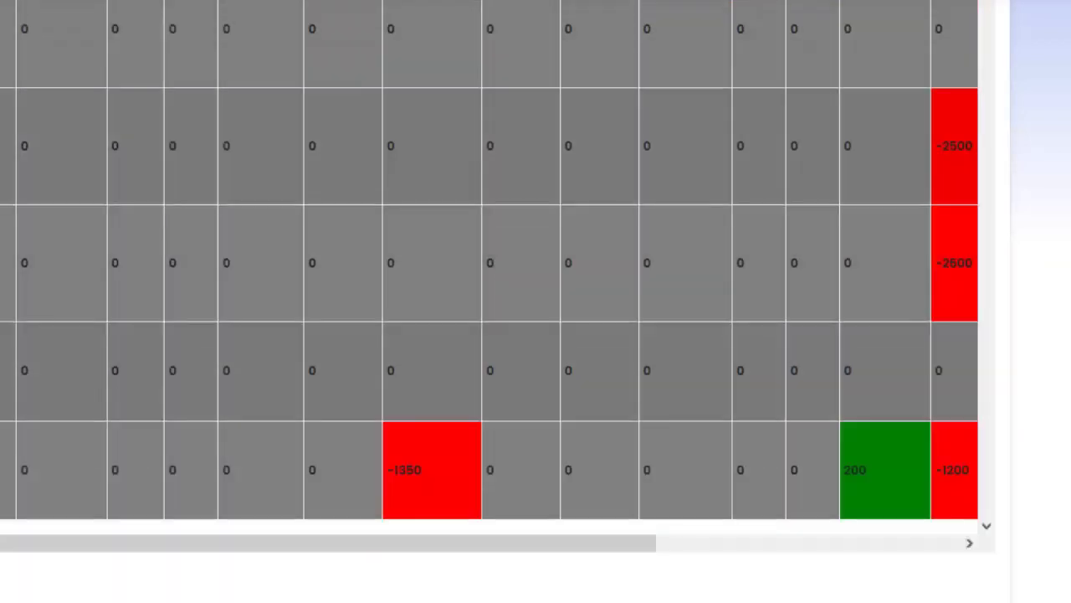
pyautogui.scroll(10, 489, 302)
pyautogui.scroll(15, 488, 301)
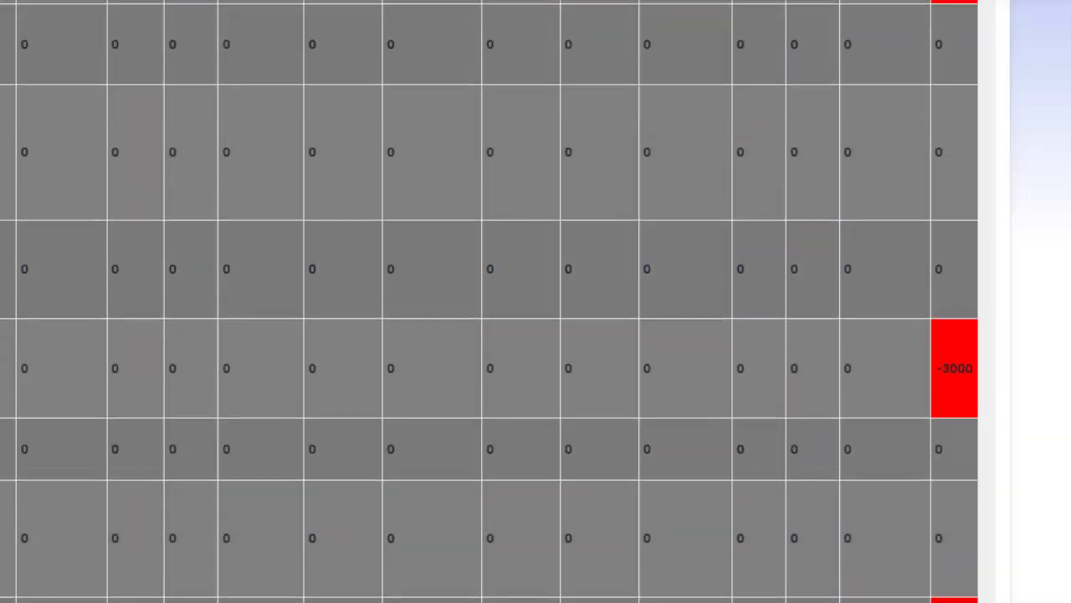
pyautogui.scroll(5, 263, 275)
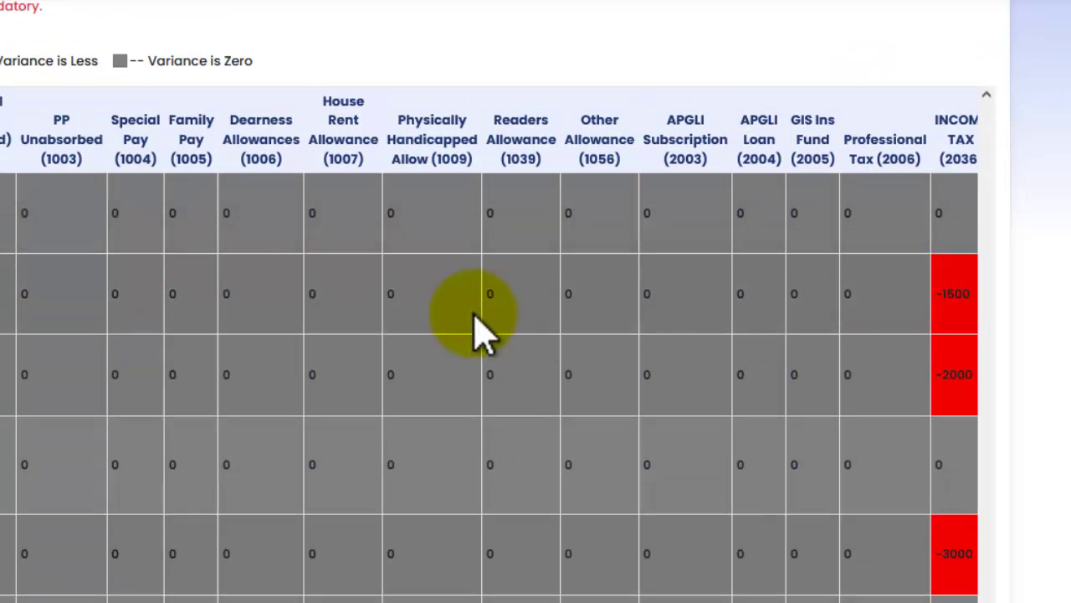
pyautogui.moveTo(949, 293); pyautogui.dragTo(971, 292)
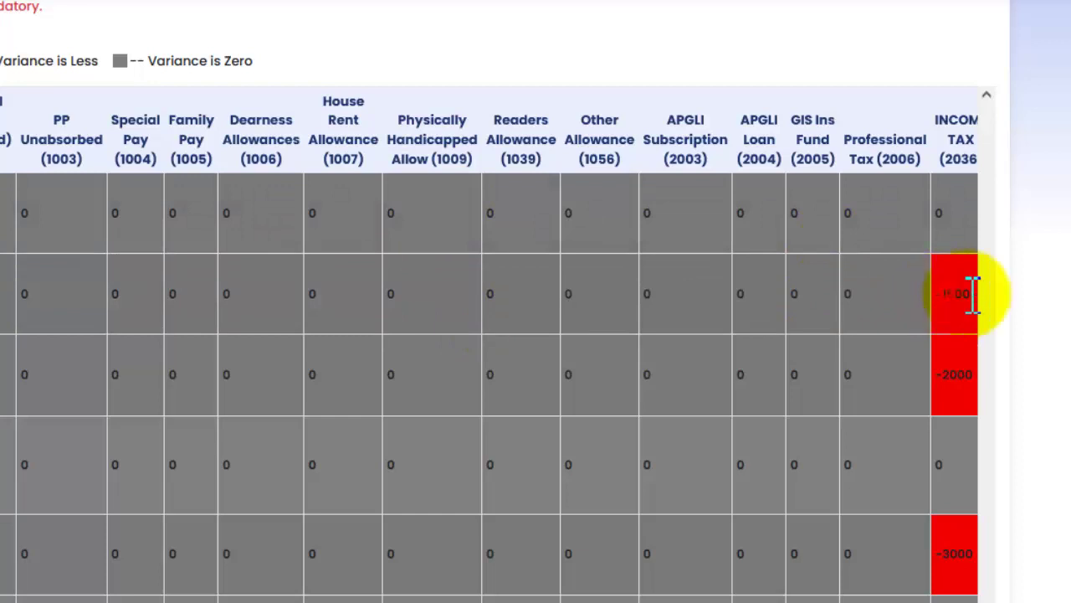
pyautogui.moveTo(944, 374); pyautogui.dragTo(992, 376)
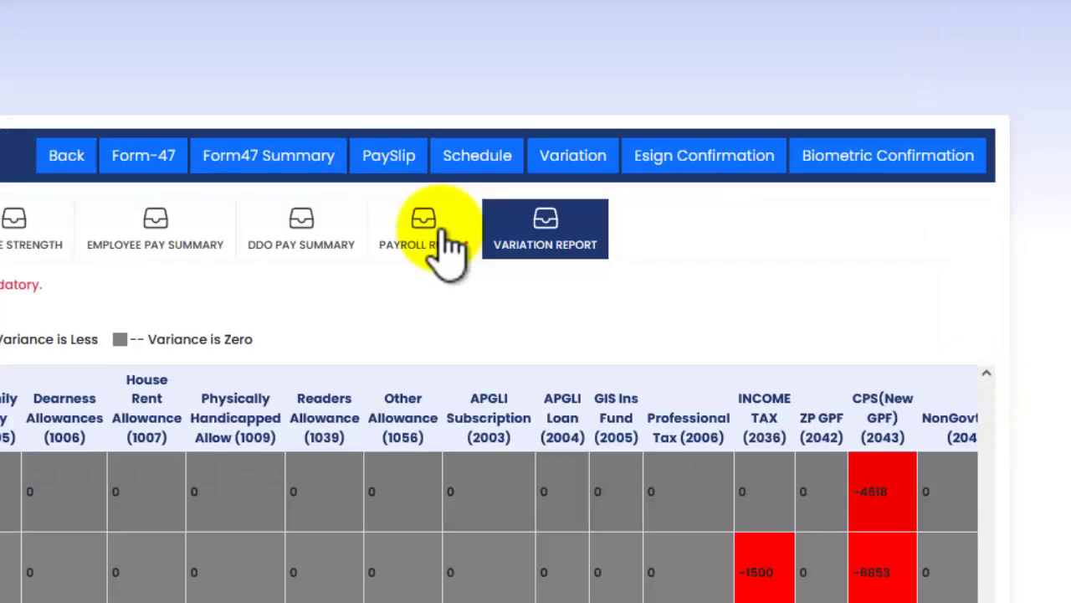
# Step: Recheck the payroll rules and pay summaries, and return to the employee attendance list
pyautogui.click(424, 239)
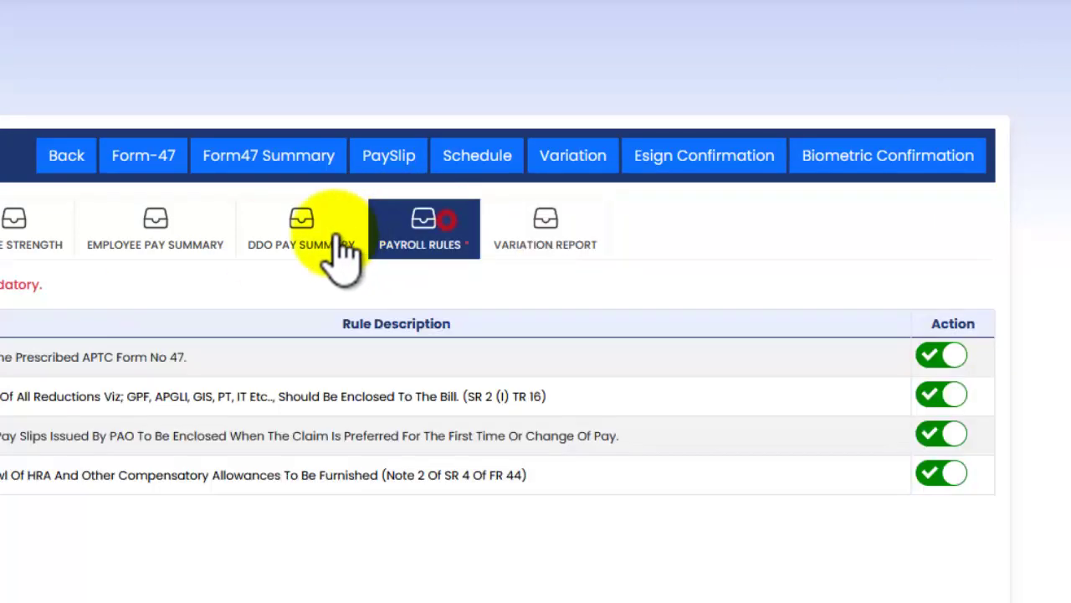
pyautogui.click(283, 237)
pyautogui.click(160, 226)
pyautogui.click(21, 230)
pyautogui.click(0, 230)
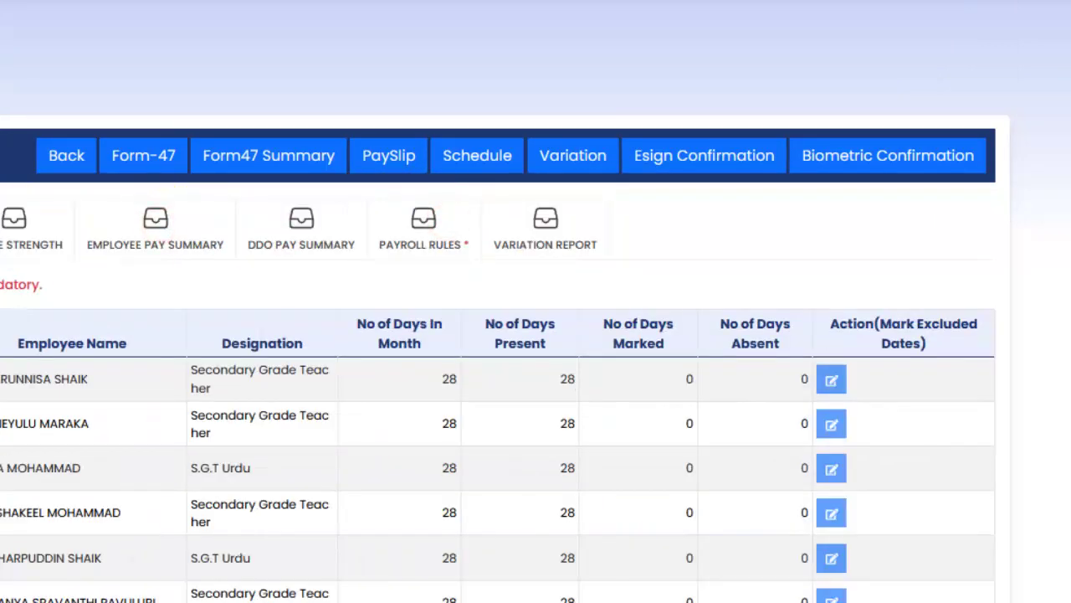
# Step: Recheck the accepted payroll rules and review the employee list's earnings, deductions, net pay and days worked
pyautogui.click(425, 228)
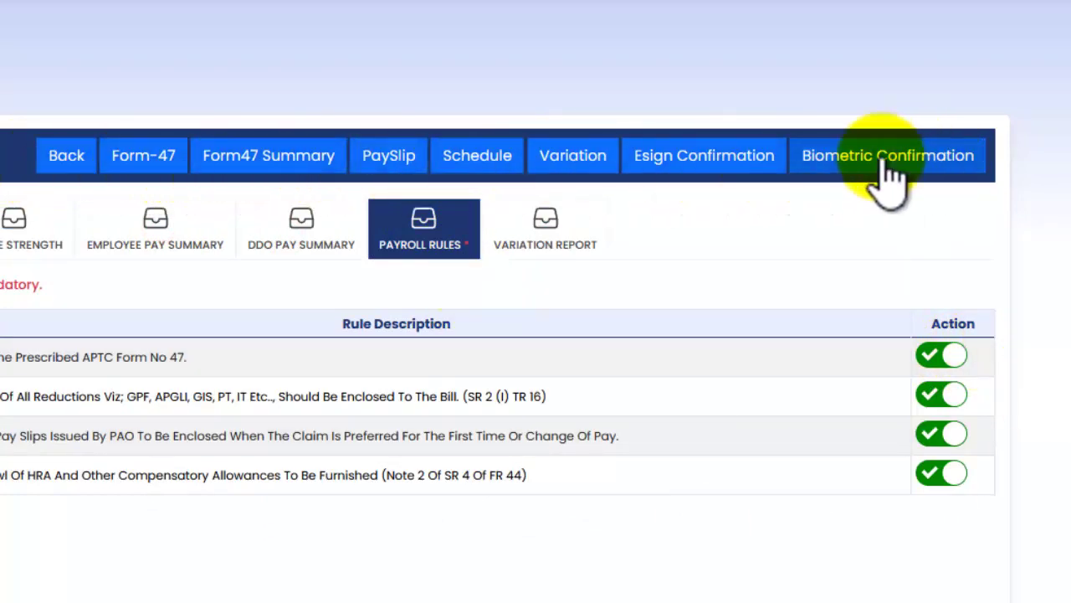
pyautogui.click(703, 167)
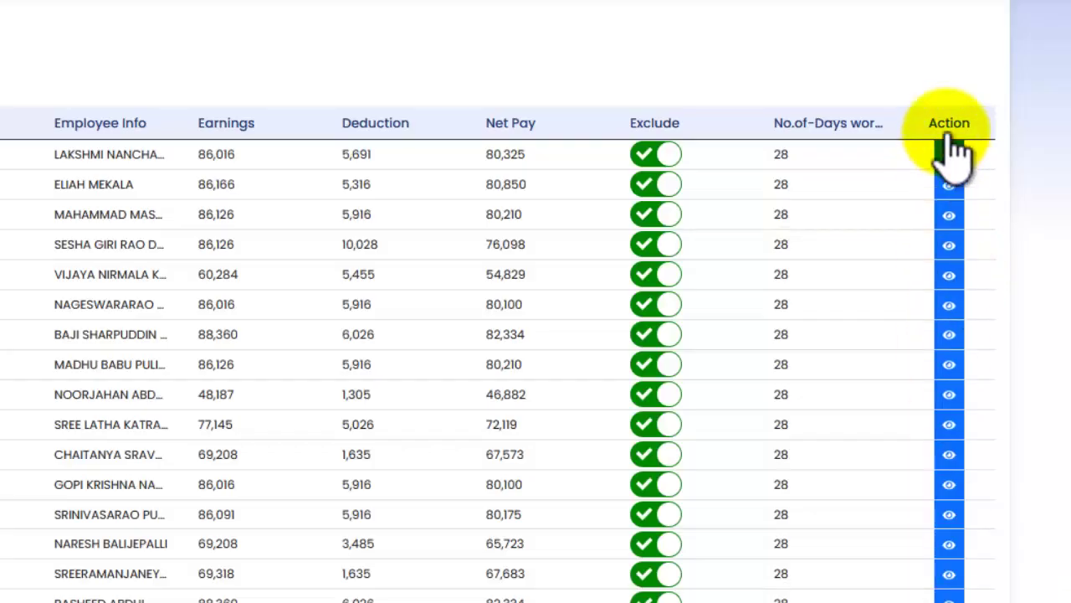
pyautogui.scroll(2, 897, 210)
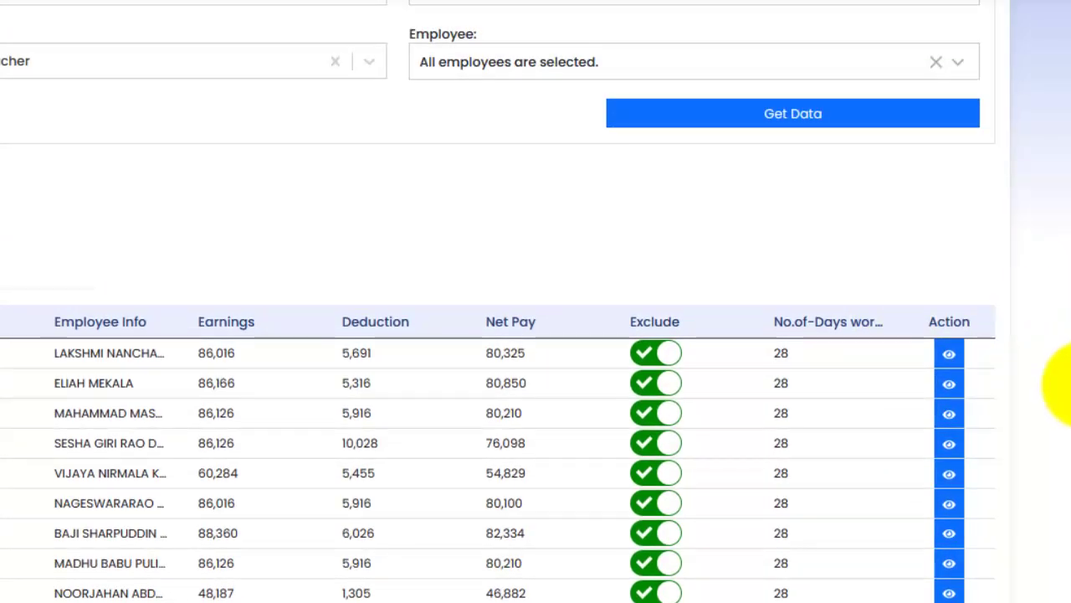
pyautogui.scroll(-2, 1061, 381)
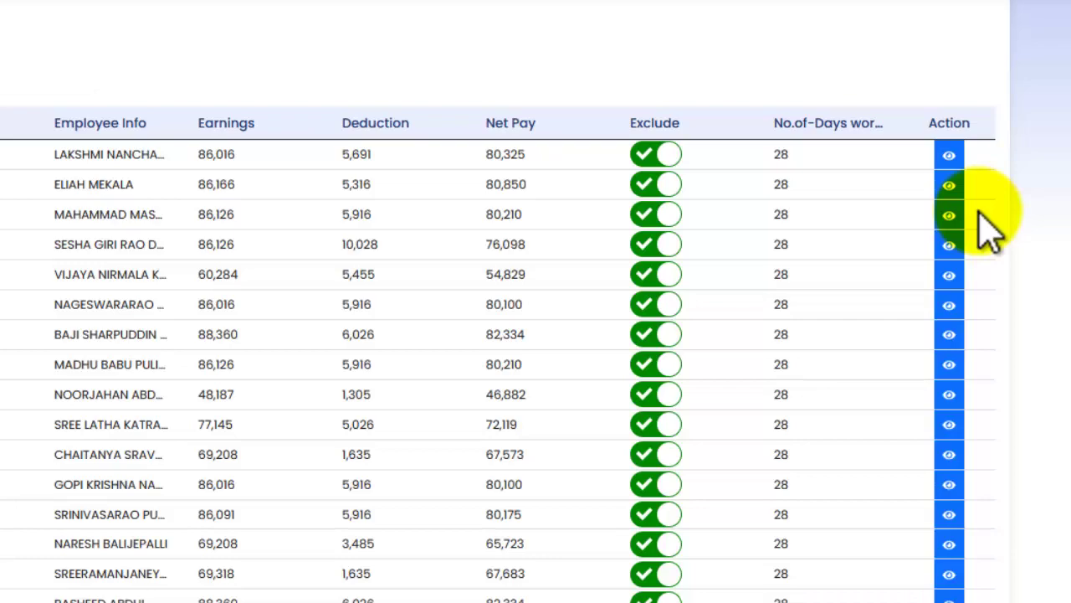
# Step: Examine the Pay Bill Submission and Master Data services on the portal home page, including Employee Updation
pyautogui.scroll(-10, 1035, 382)
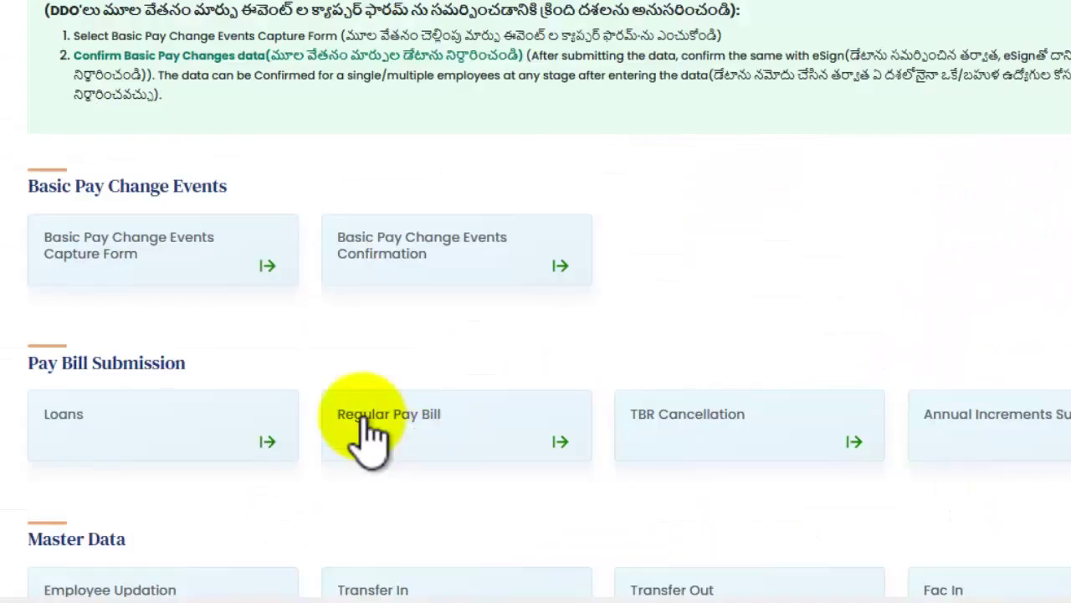
pyautogui.scroll(-3, 354, 443)
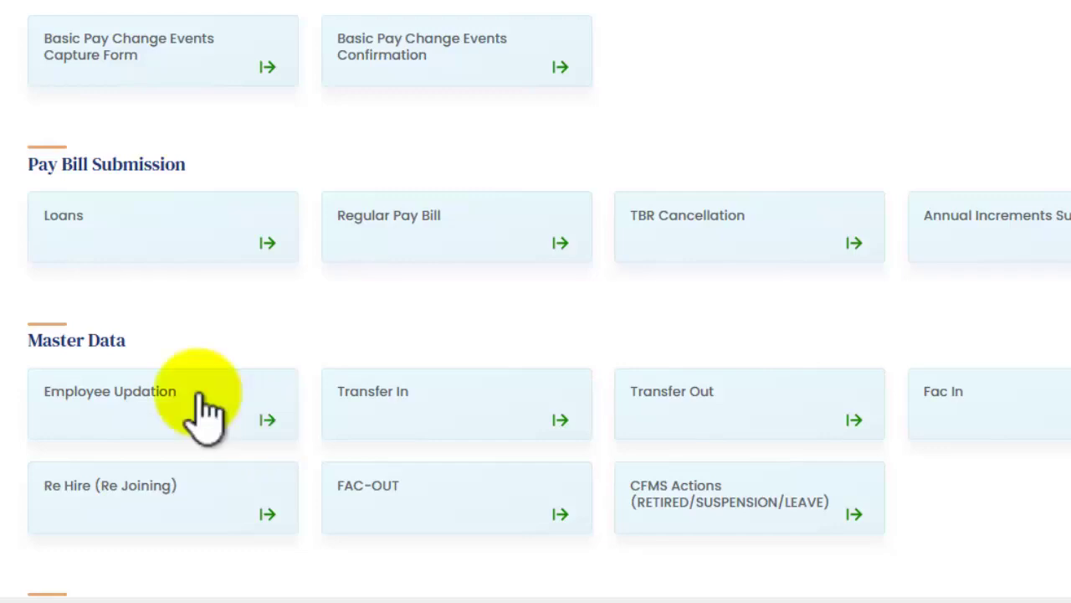
pyautogui.moveTo(52, 340); pyautogui.dragTo(156, 407)
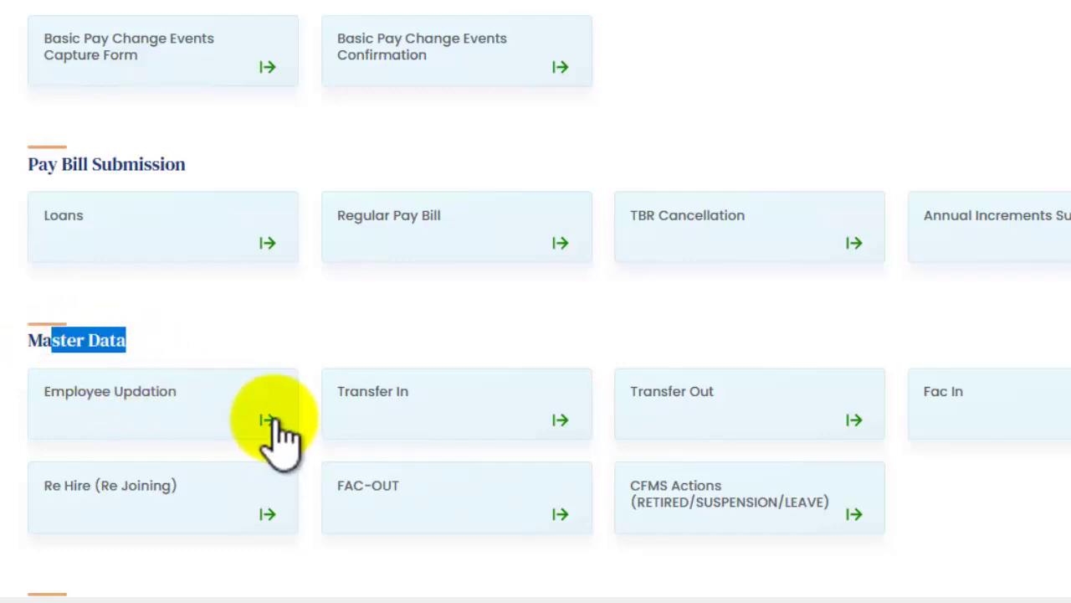